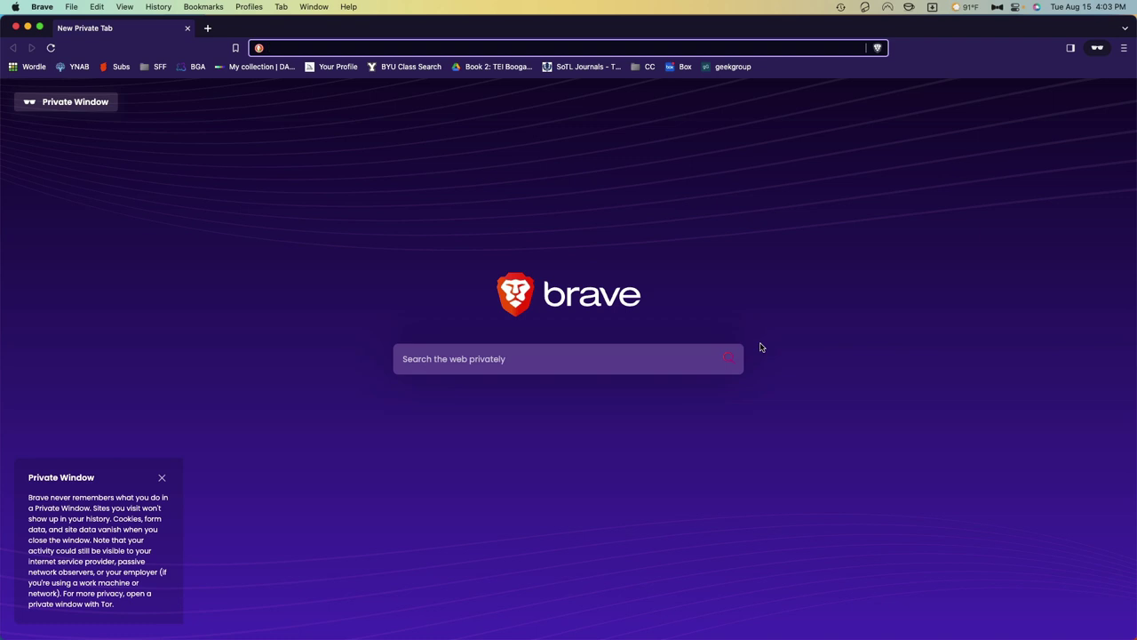
Step: Load reclaimhosting.com in Brave's private window
type("https://reclaimhosting.co")
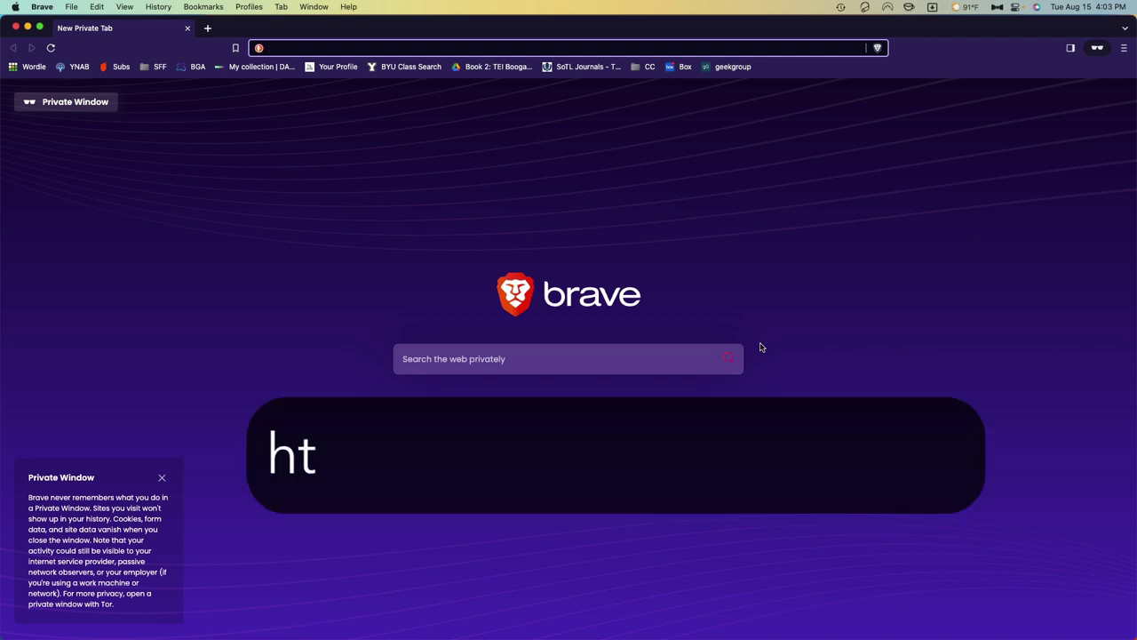
key("Return")
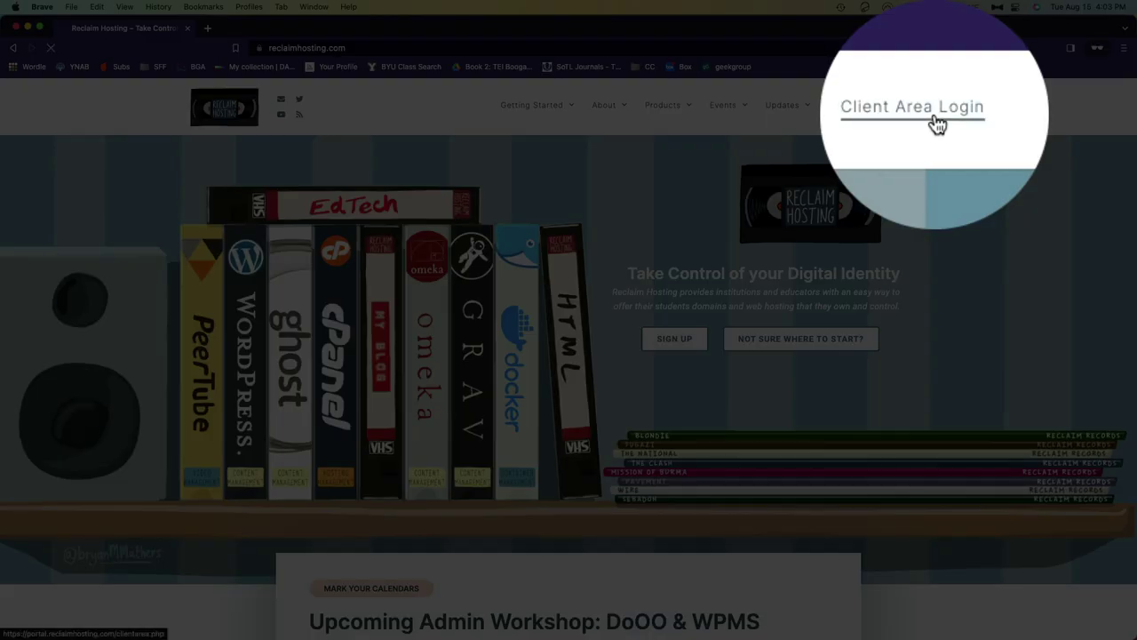
Step: Log in to the Reclaim Hosting Client Area with 1Password's saved credentials
left_click(935, 113)
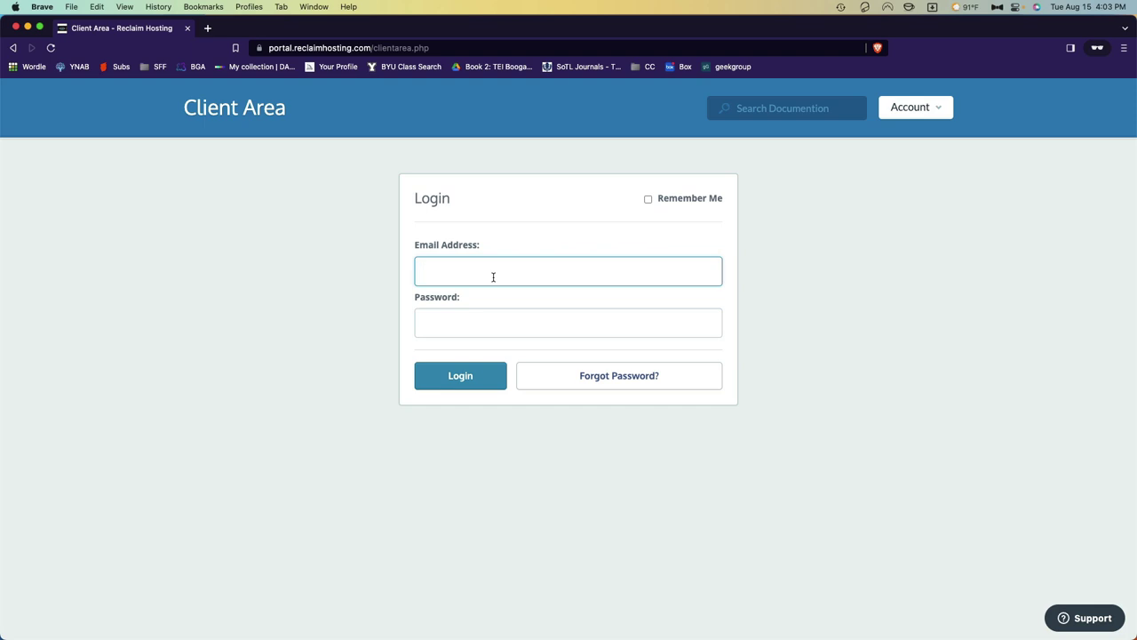
left_click(493, 277)
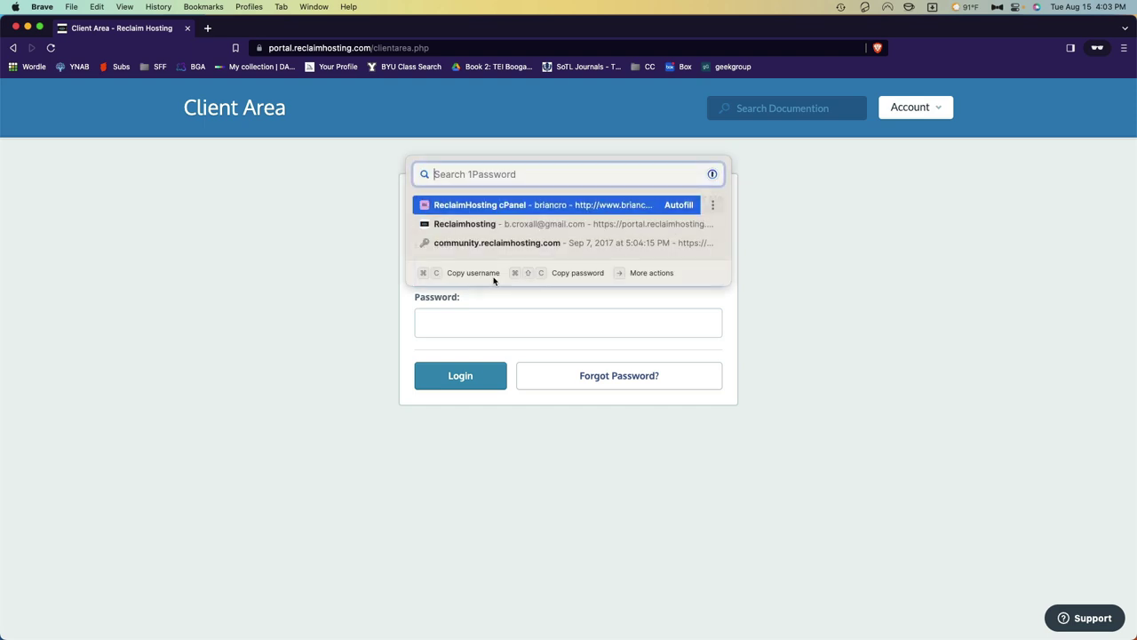
key("Escape")
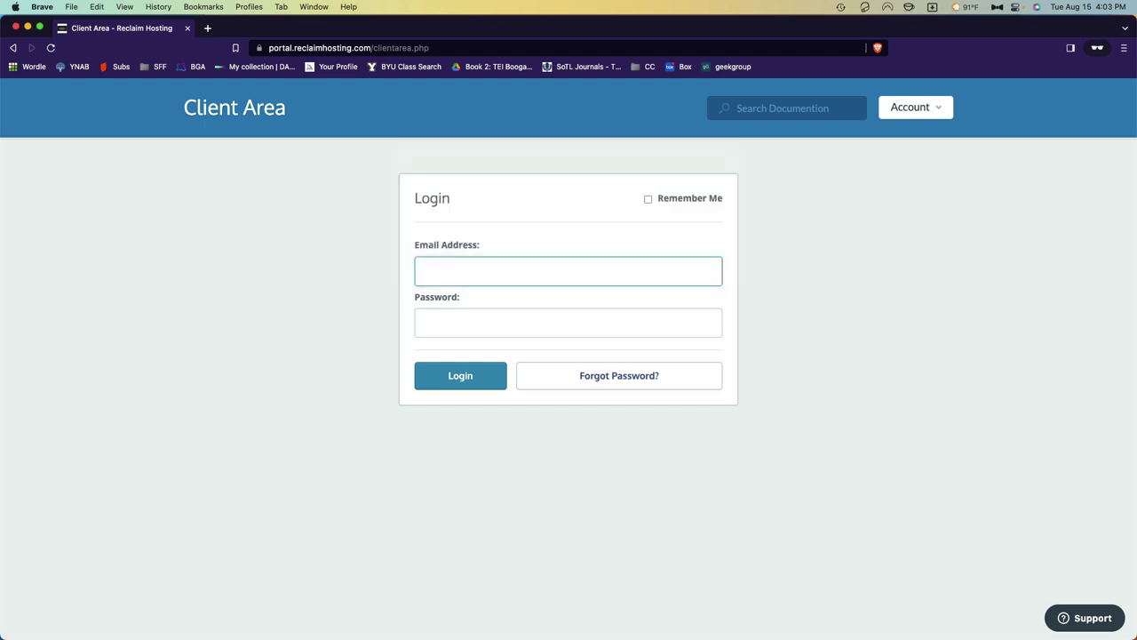
key("super+backslash")
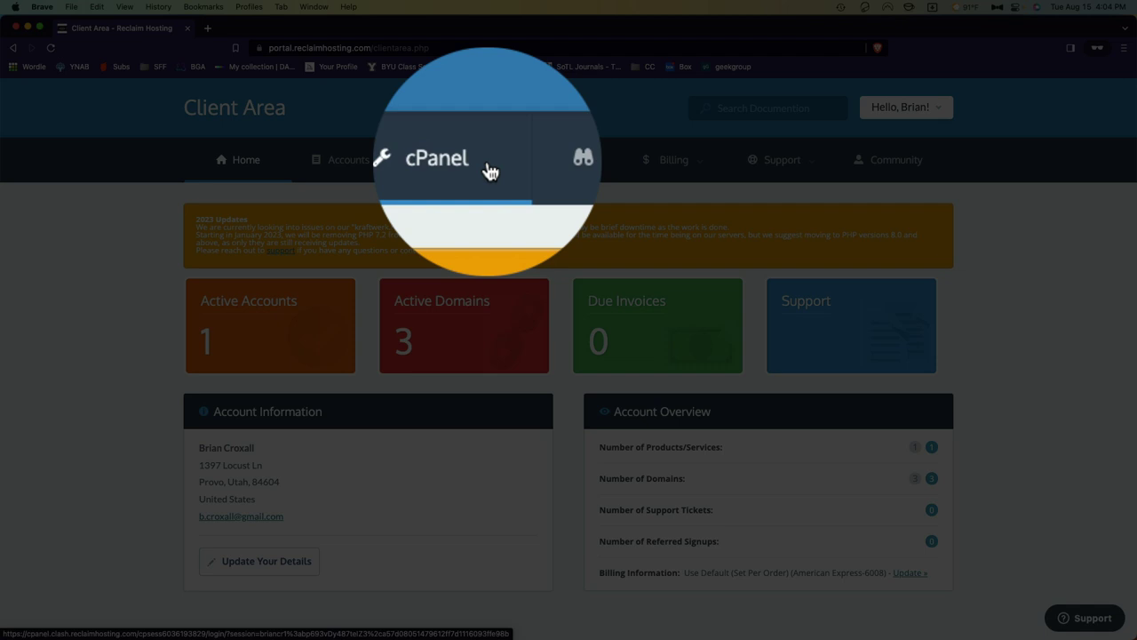
Step: Open cPanel and reach Installatron's WordPress page through a 'word' tool search
left_click(490, 171)
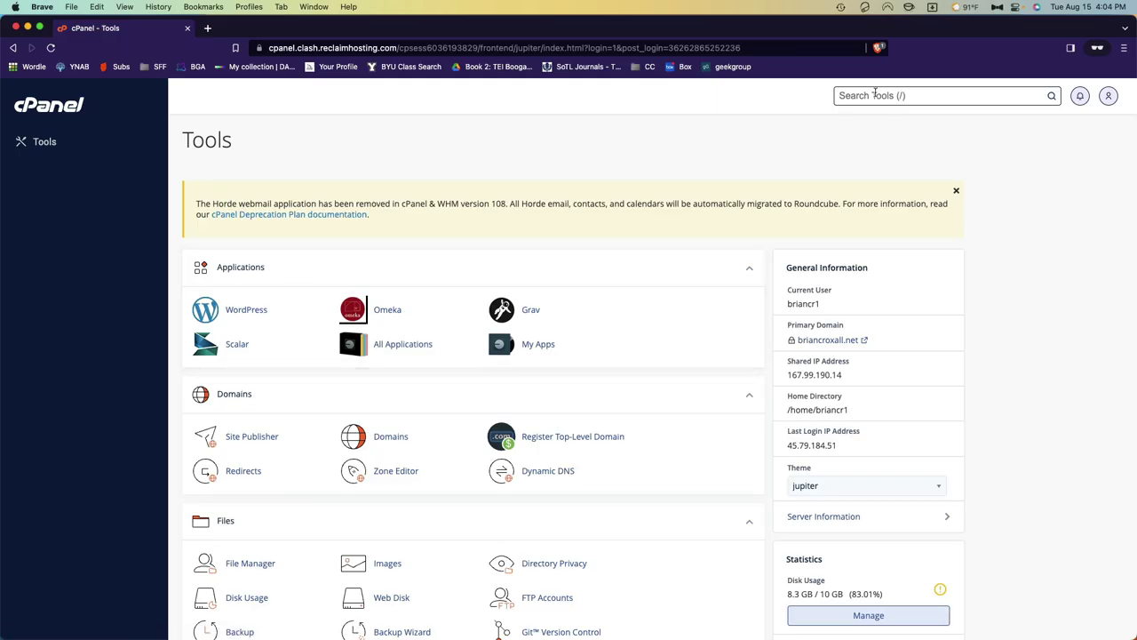
left_click(875, 95)
type("word")
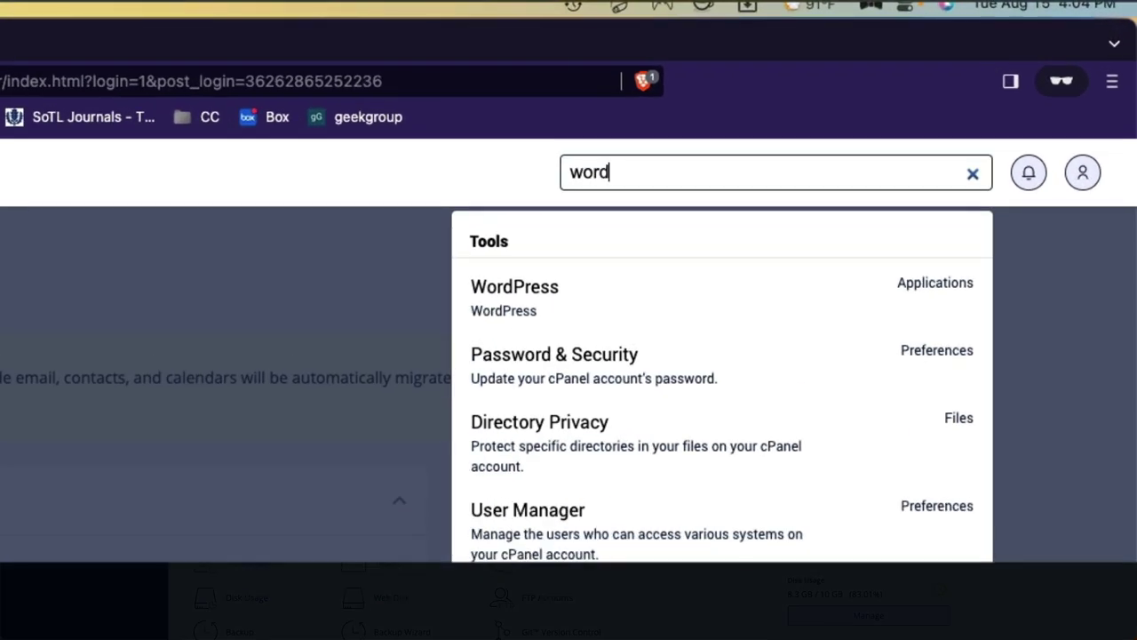
key("Down")
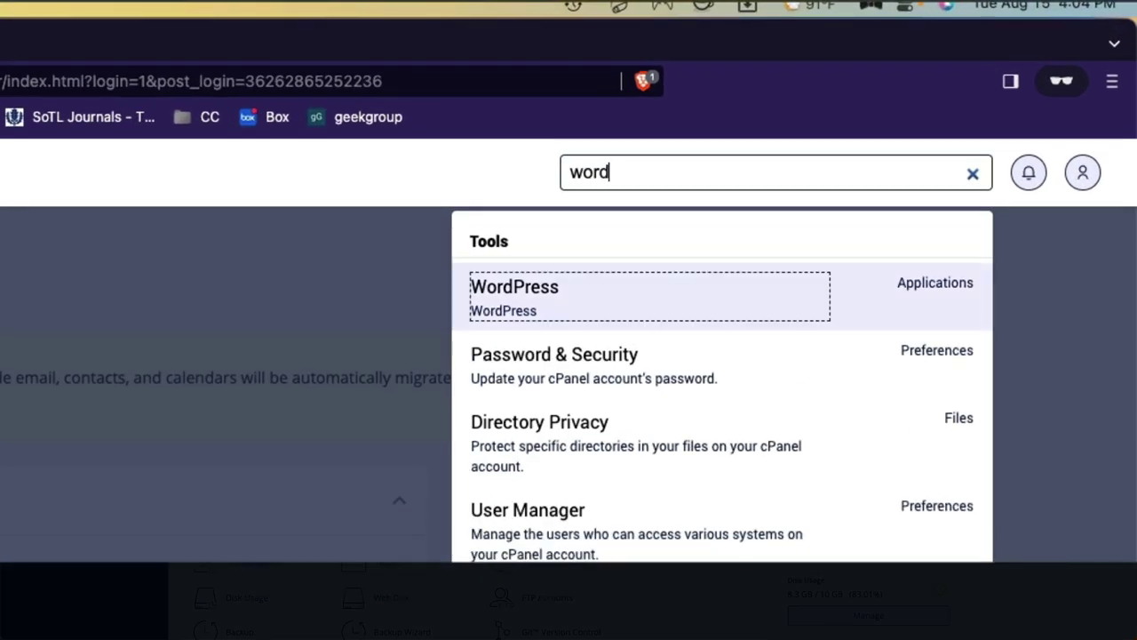
left_click(597, 287)
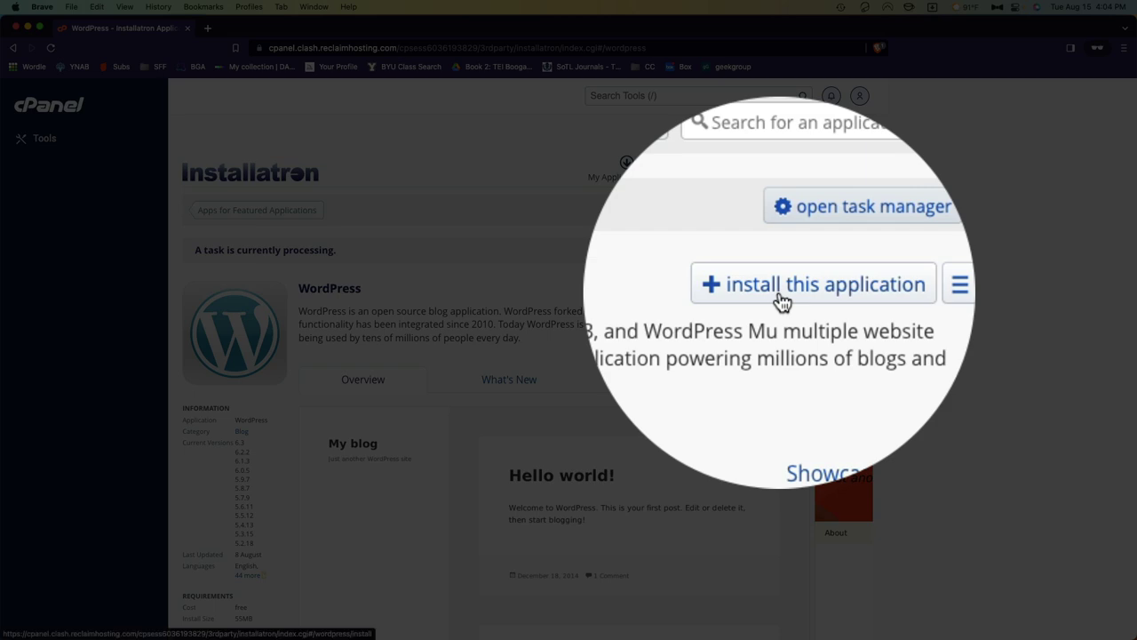
Step: Start a new WordPress install and choose the http .com domain
left_click(782, 293)
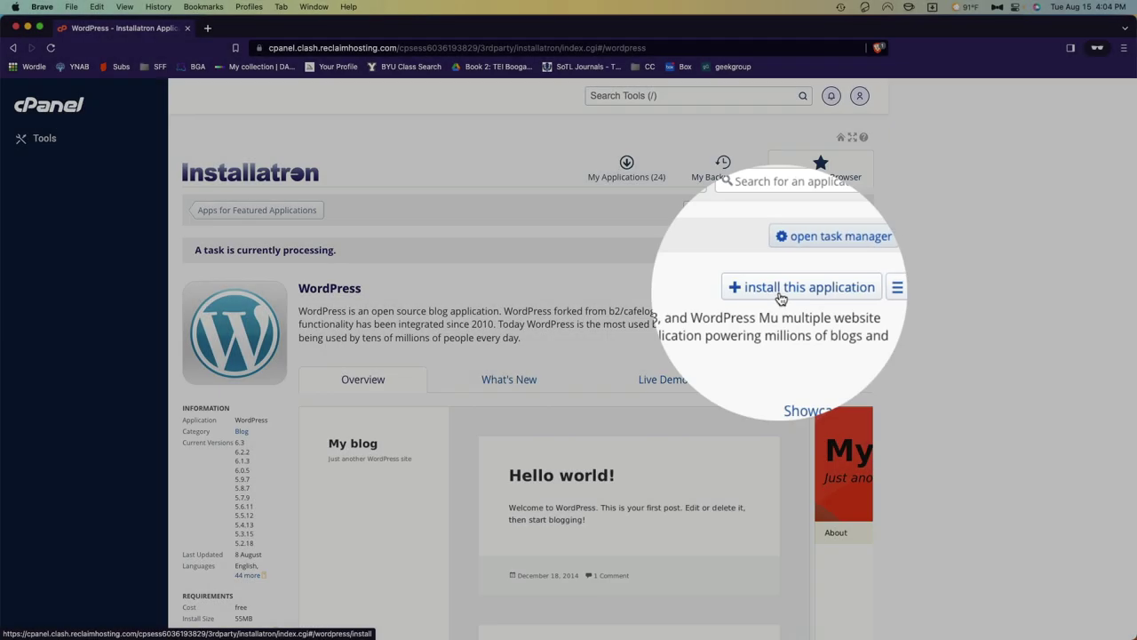
scroll(604, 318, "down", 3)
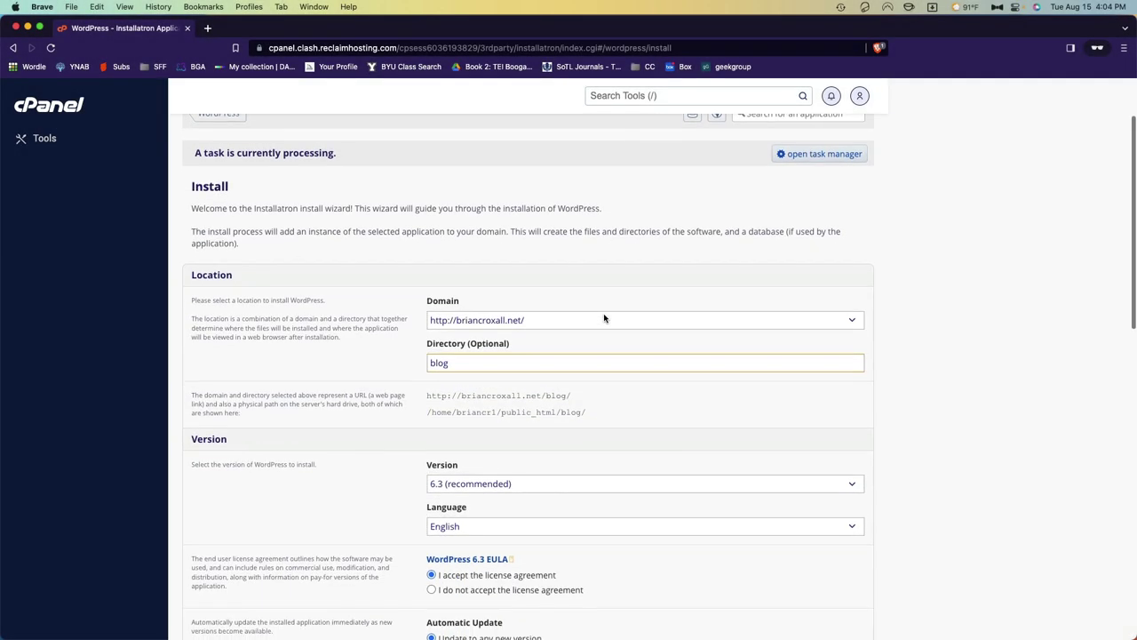
scroll(603, 317, "up", 3)
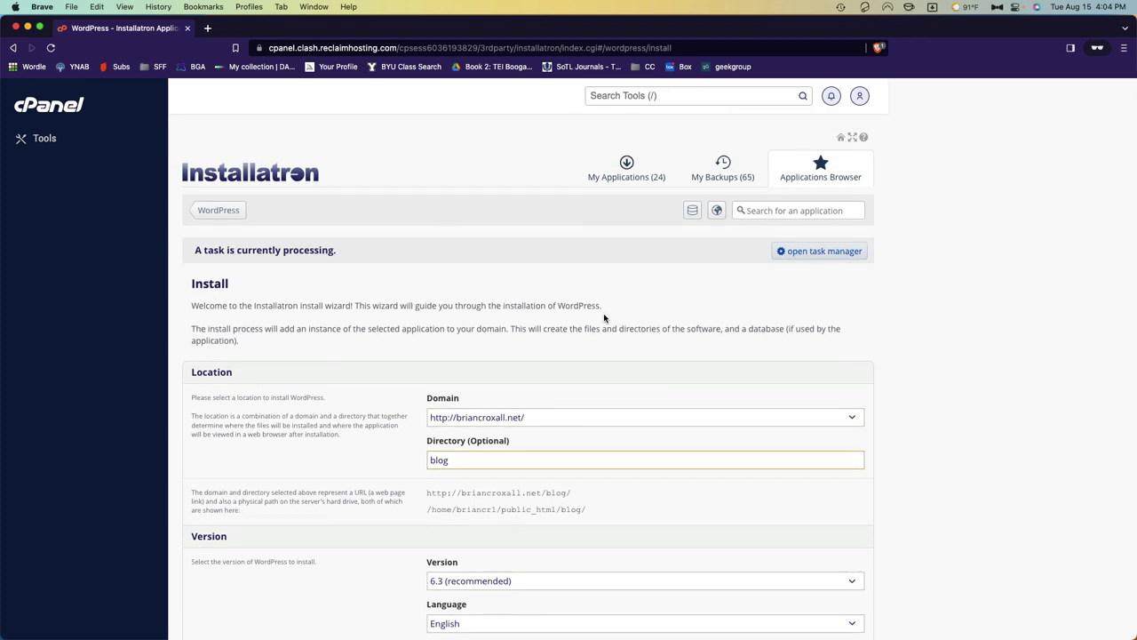
scroll(604, 318, "down", 1)
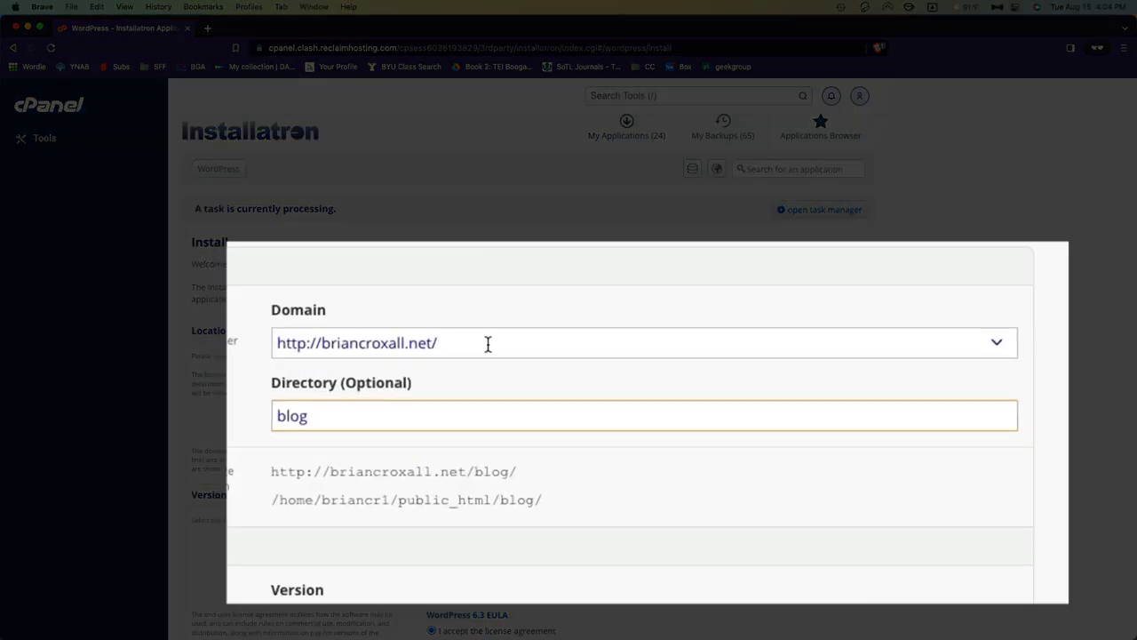
left_click(581, 377)
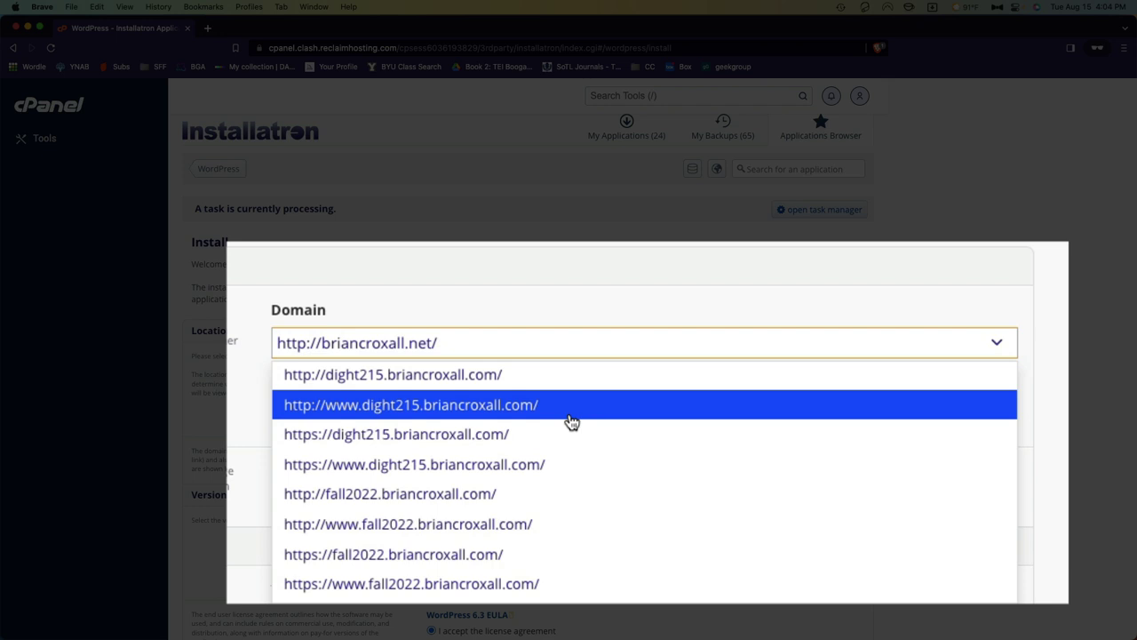
scroll(568, 421, "up", 5)
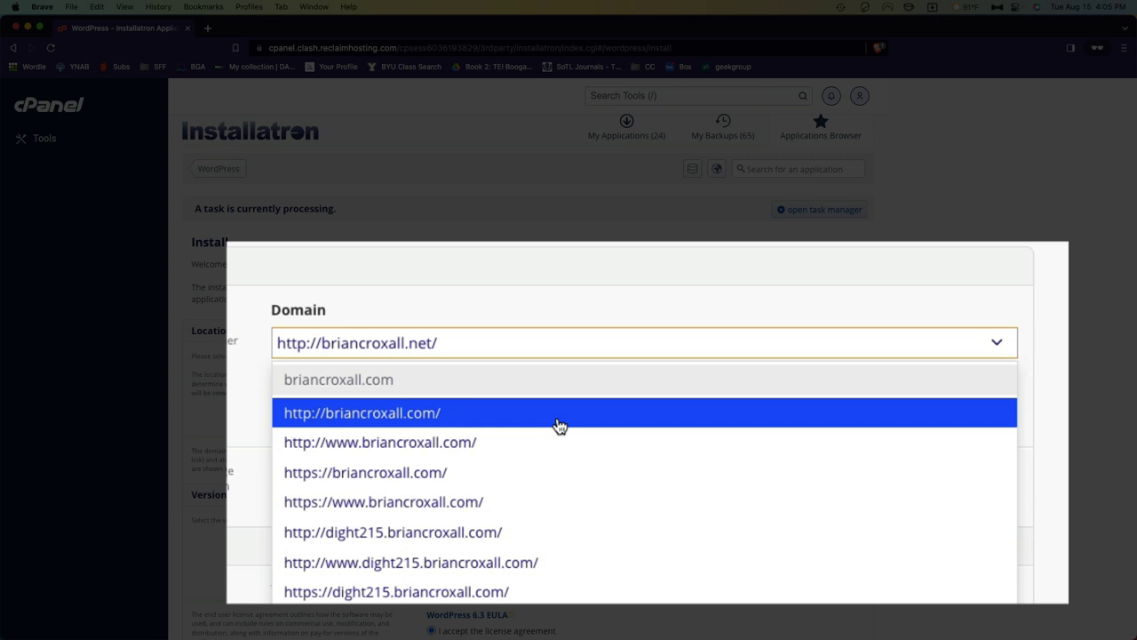
left_click(559, 425)
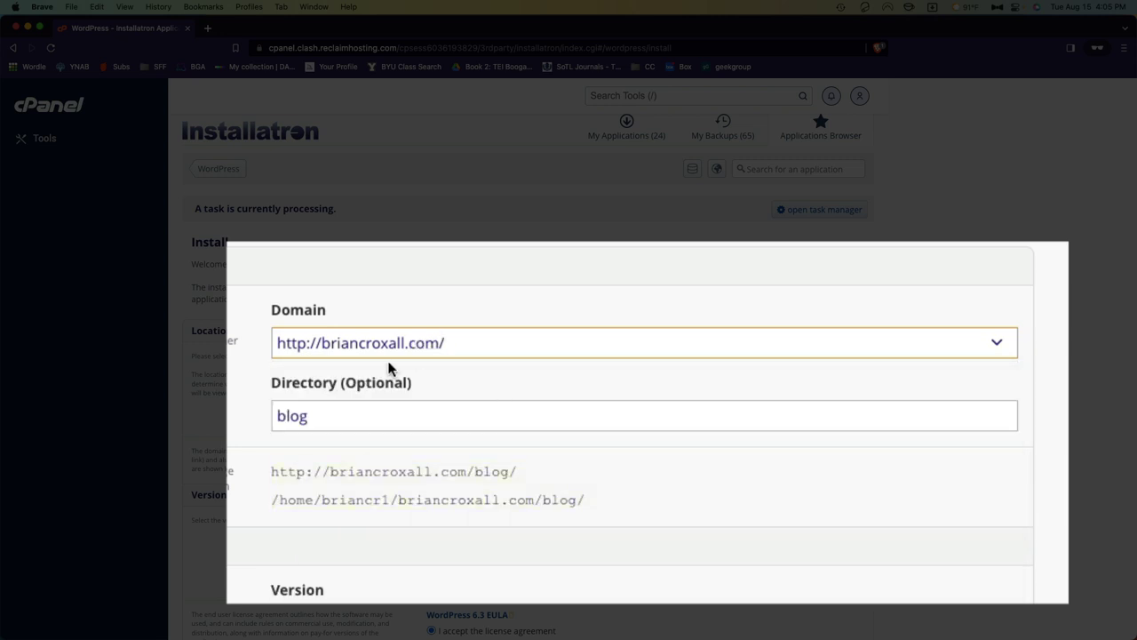
Step: Clear 'blog' from the Directory field so WordPress installs at the domain root
left_click(348, 428)
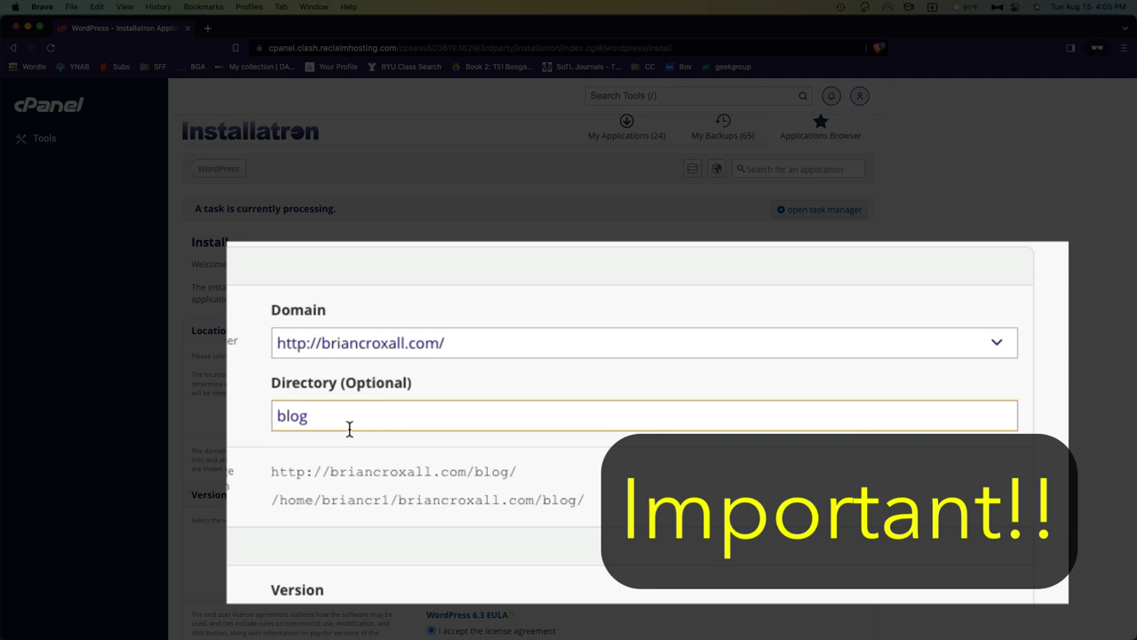
key("BackSpace")
key("BackSpace")
key("BackSpace")
key("BackSpace")
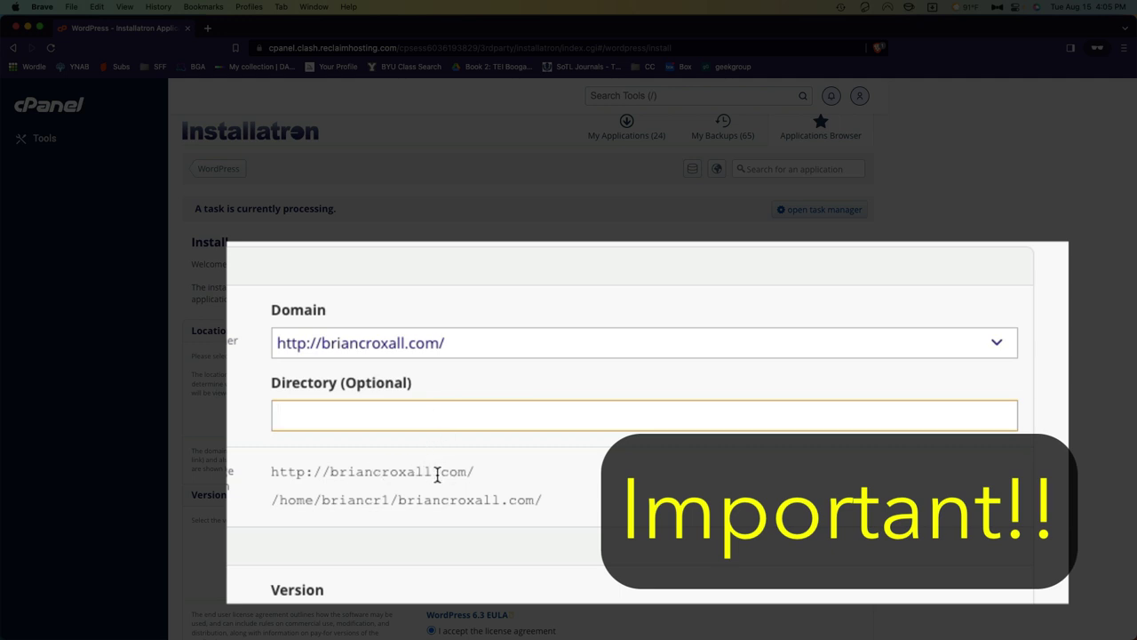
type("blog")
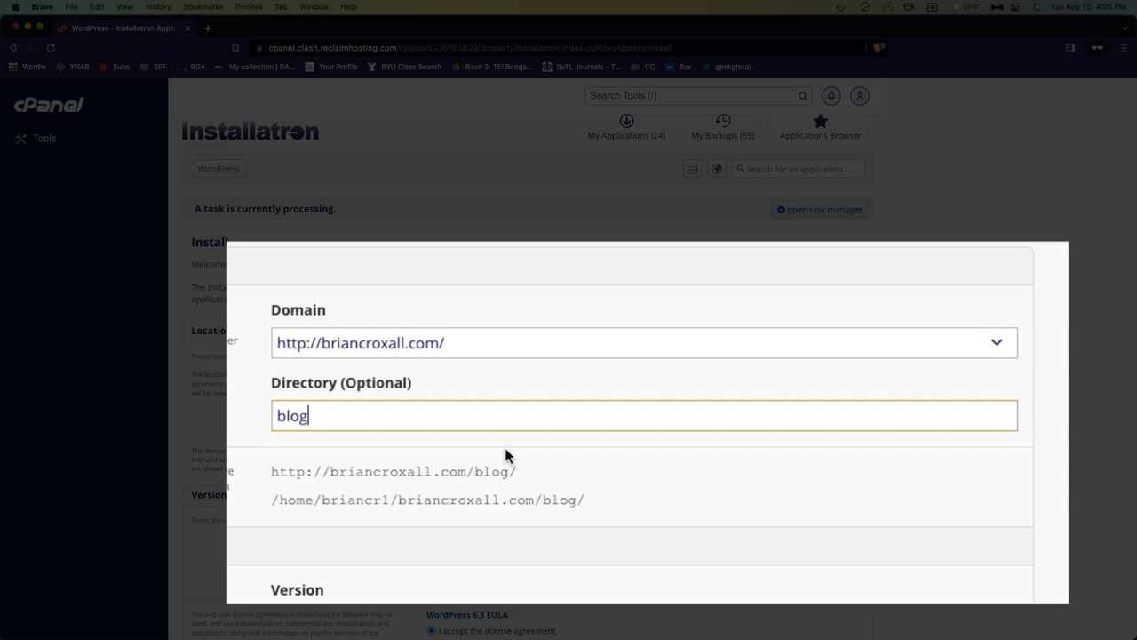
key("BackSpace")
key("BackSpace")
key("BackSpace")
key("BackSpace")
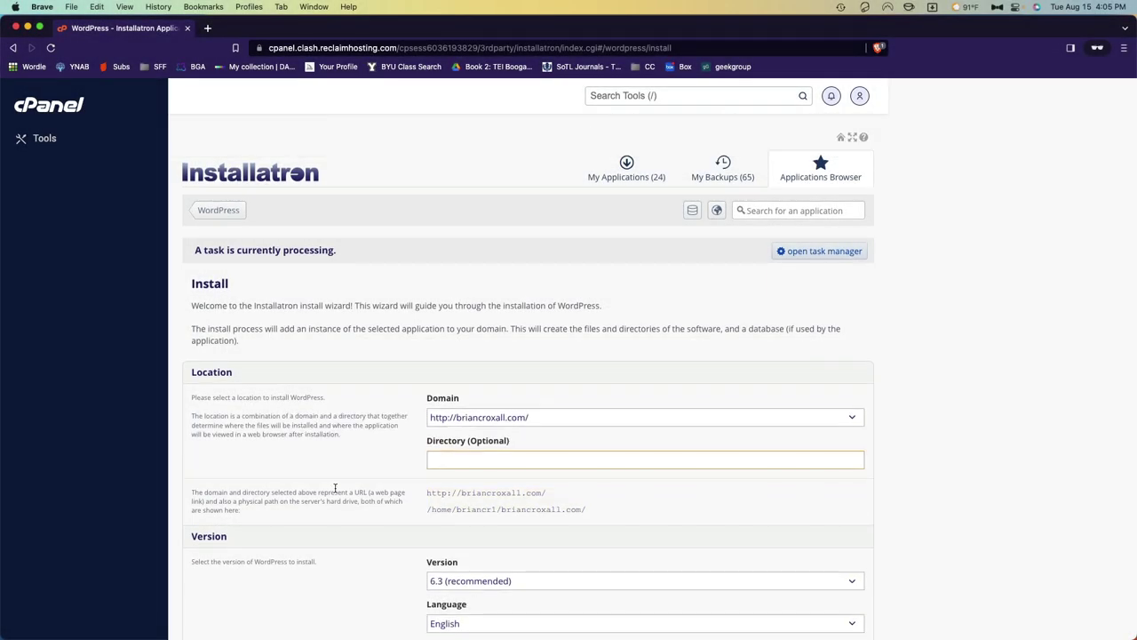
Step: Enter a custom administrator username and check the generated password and admin email
scroll(336, 492, "down", 3)
scroll(336, 492, "down", 5)
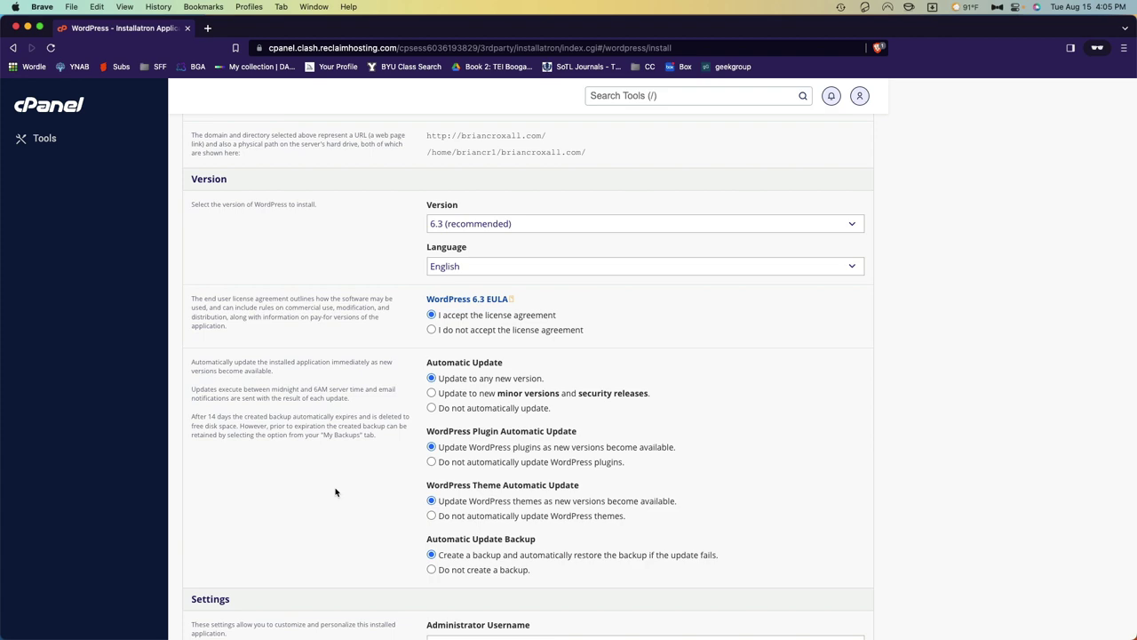
scroll(336, 492, "down", 8)
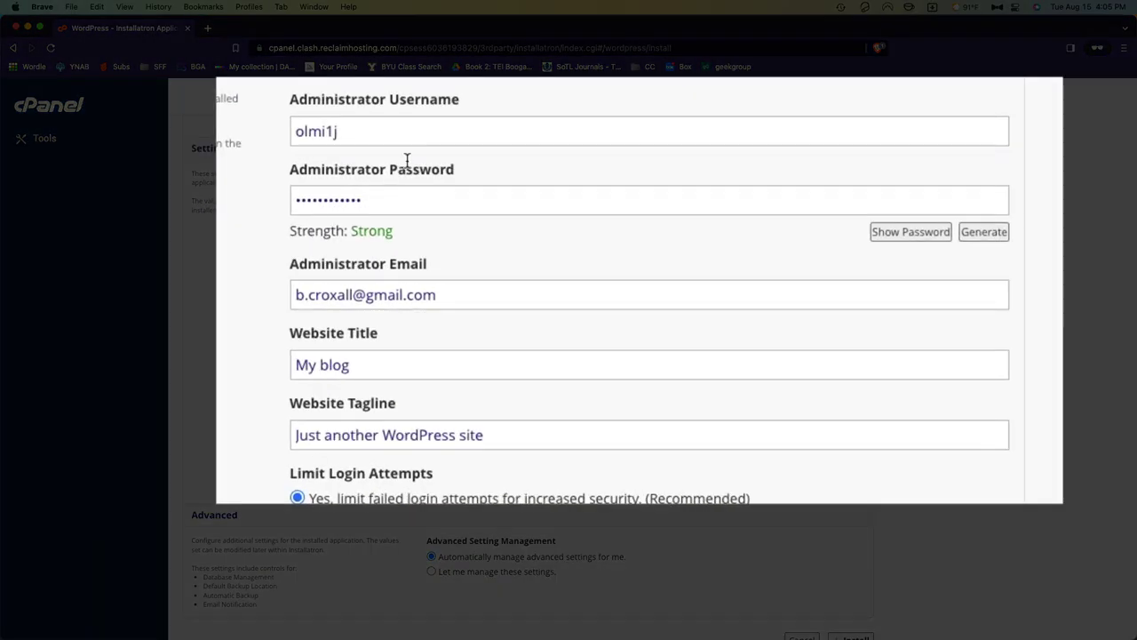
left_click(504, 193)
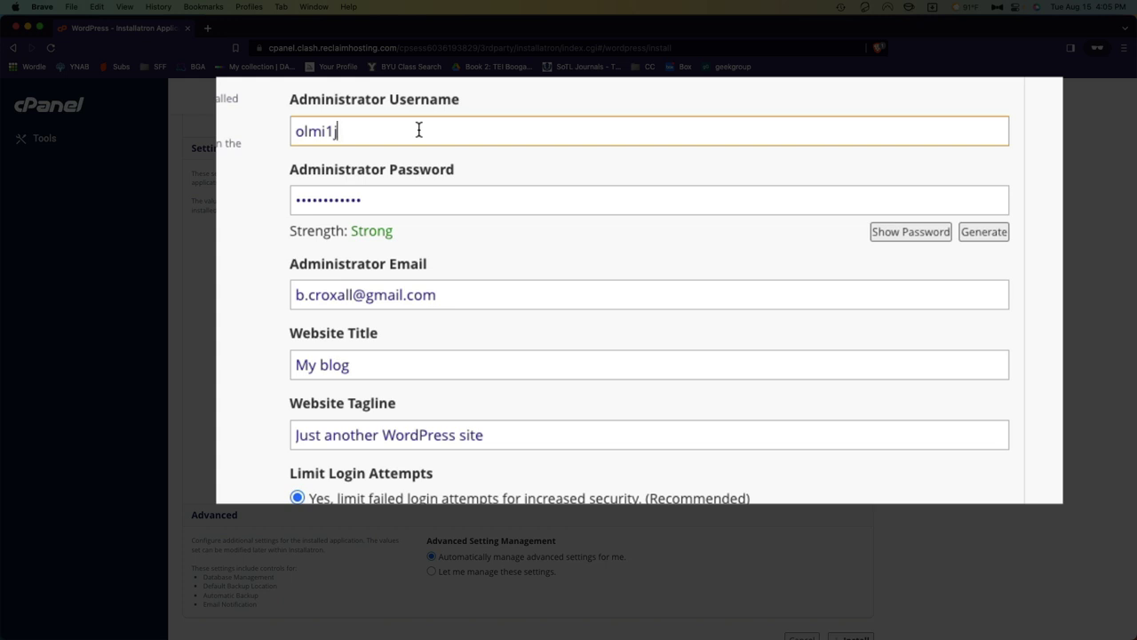
double_click(418, 130)
type("briancroxall")
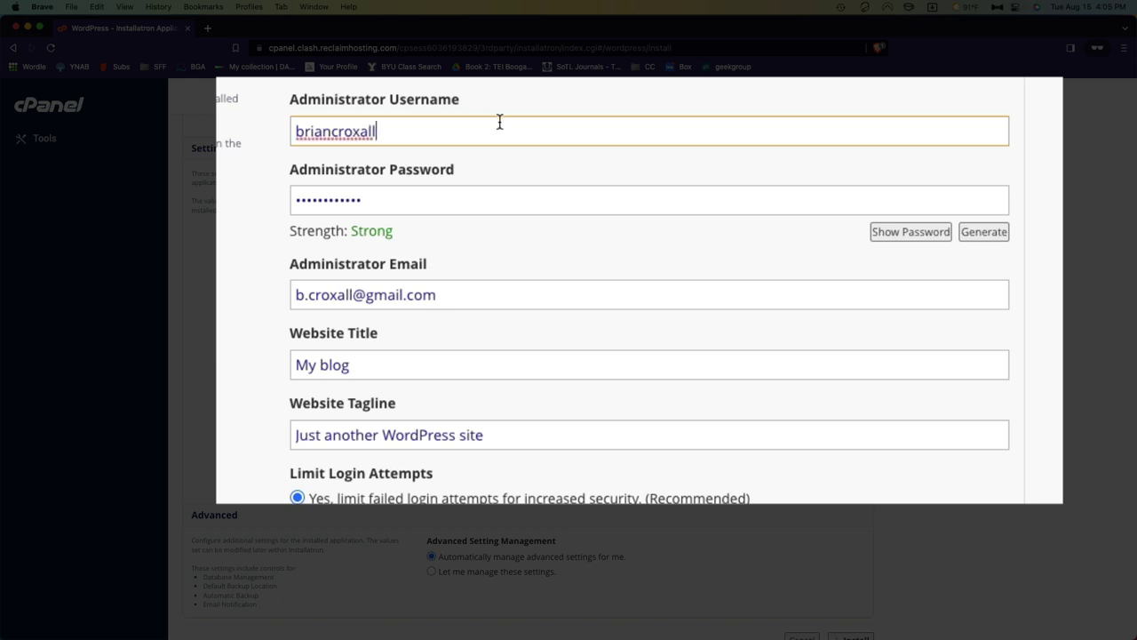
left_click(452, 198)
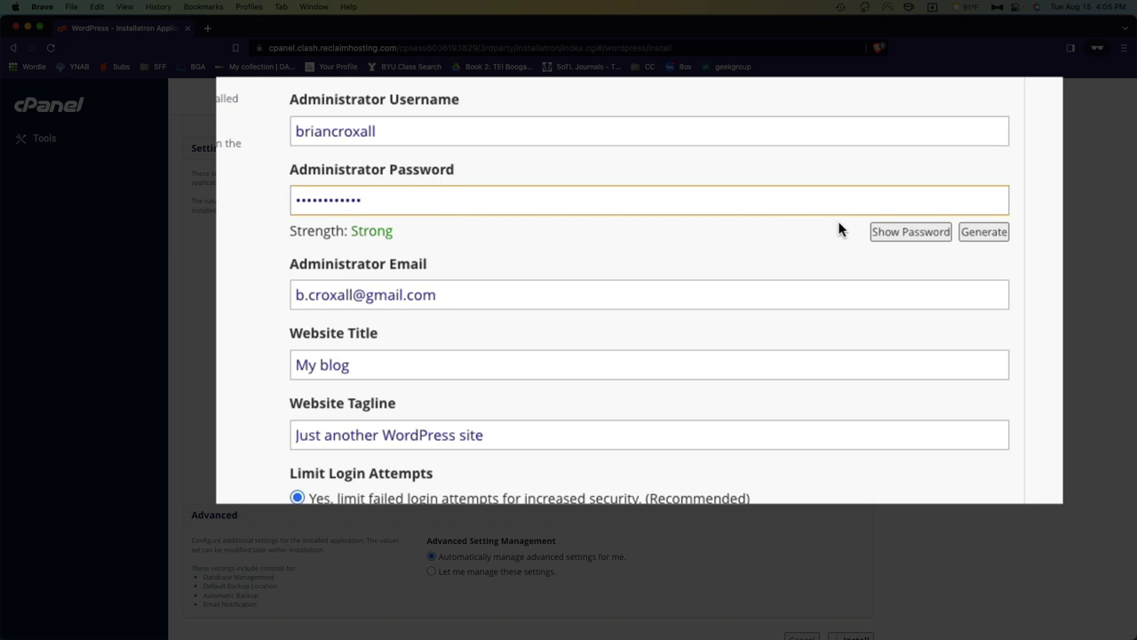
left_click(881, 233)
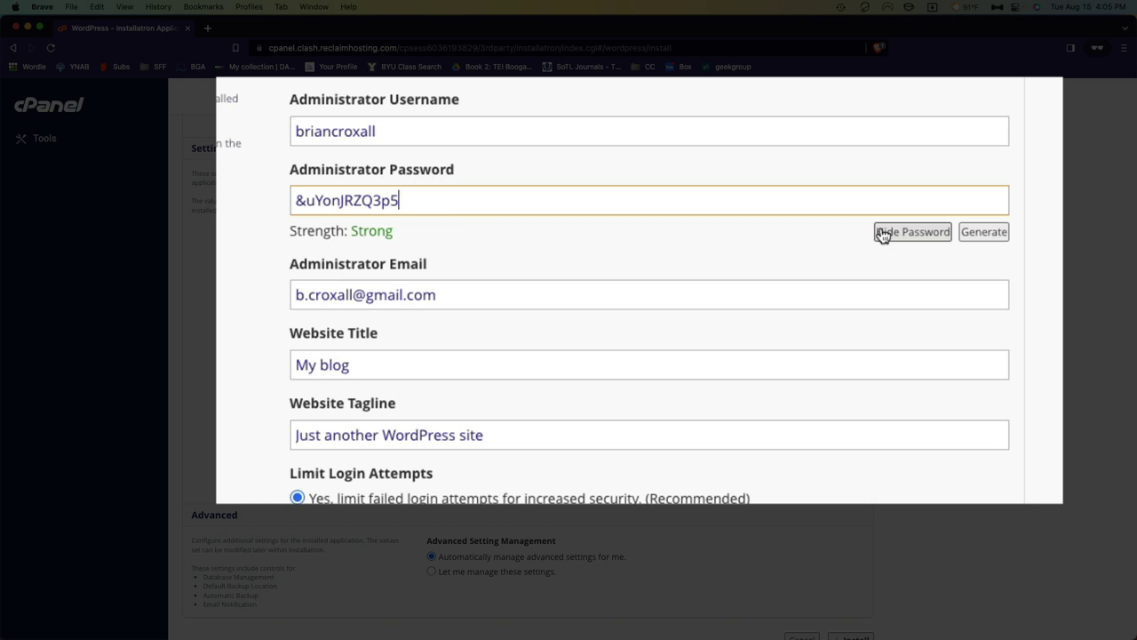
left_click(881, 234)
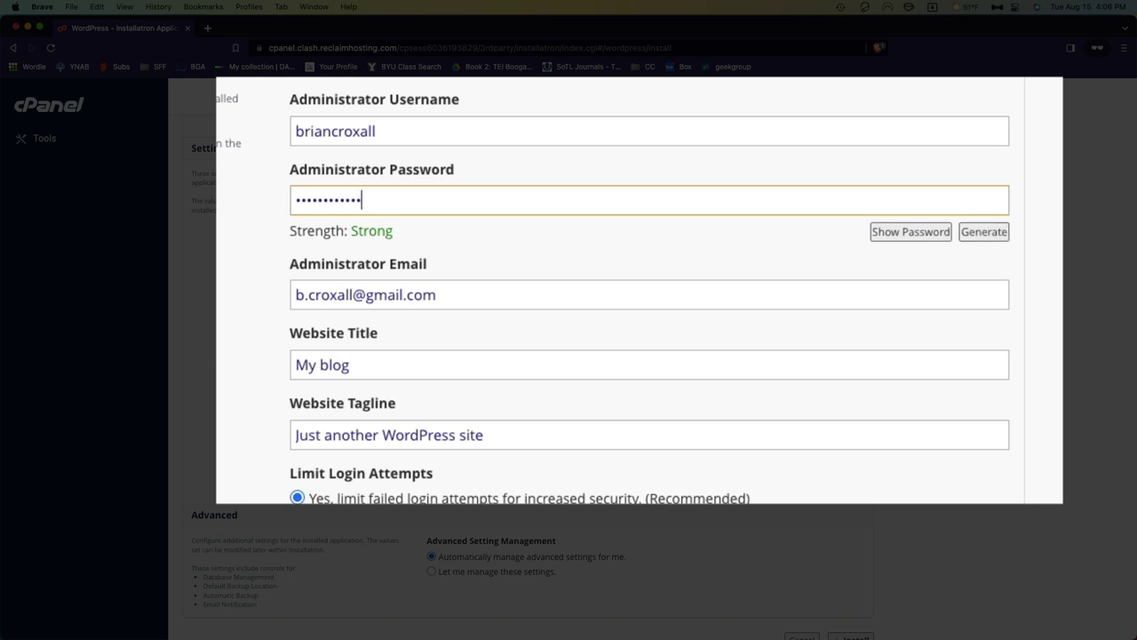
left_click(465, 302)
Step: Replace the 'My blog' website title with 'Brian's Amazing Website'
left_click(442, 358)
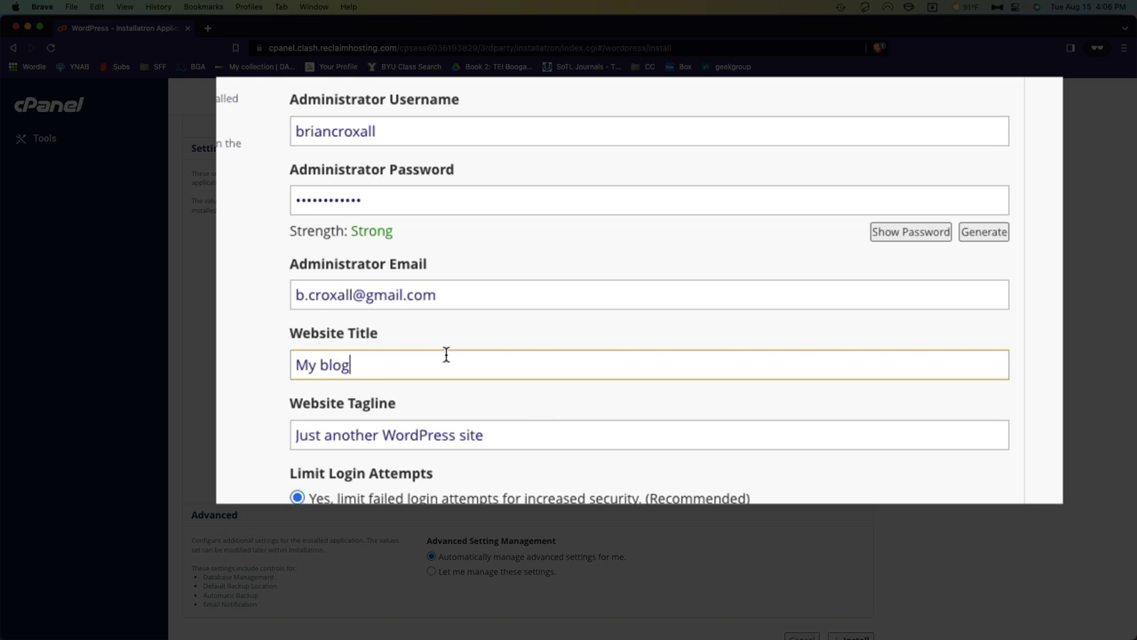
key("super+a")
key("BackSpace")
type("Brian's Amazing")
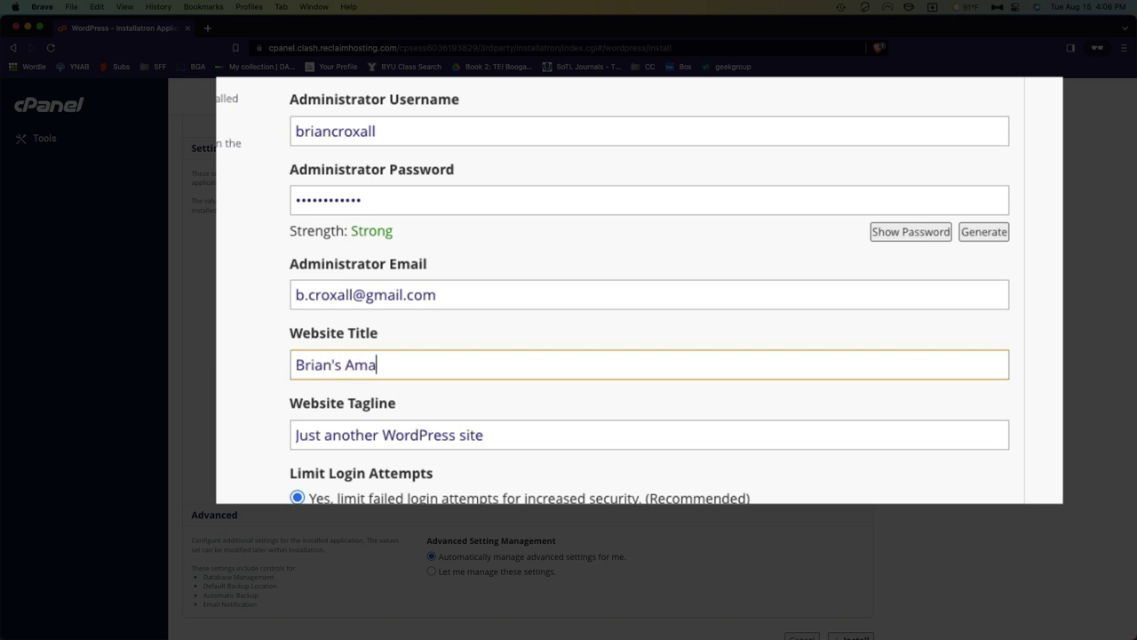
type(" Website")
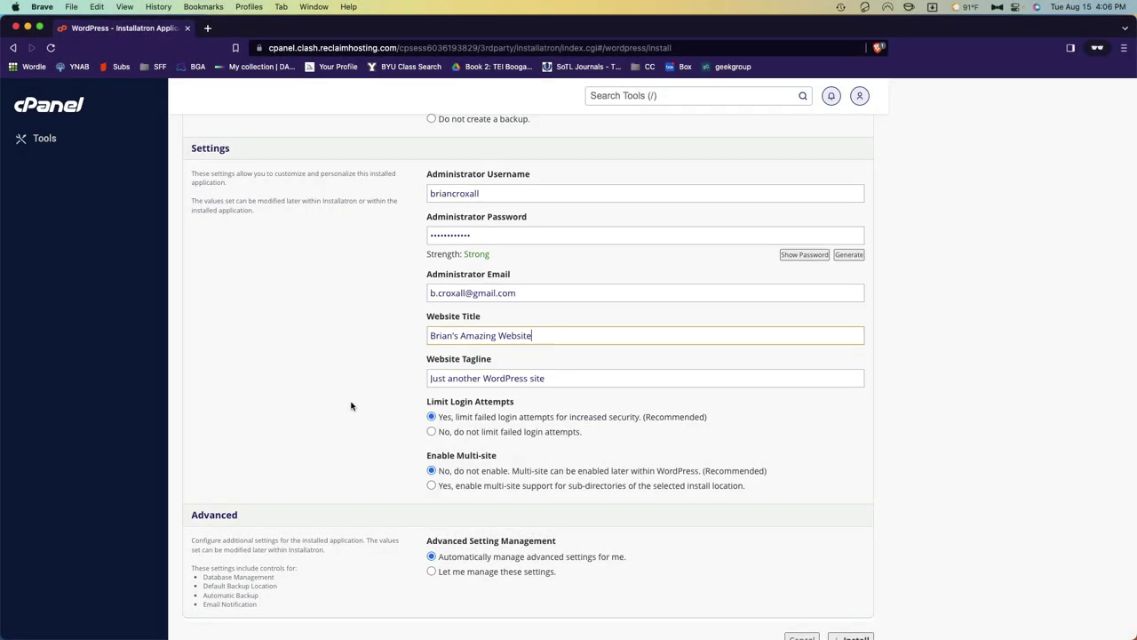
scroll(353, 404, "down", 3)
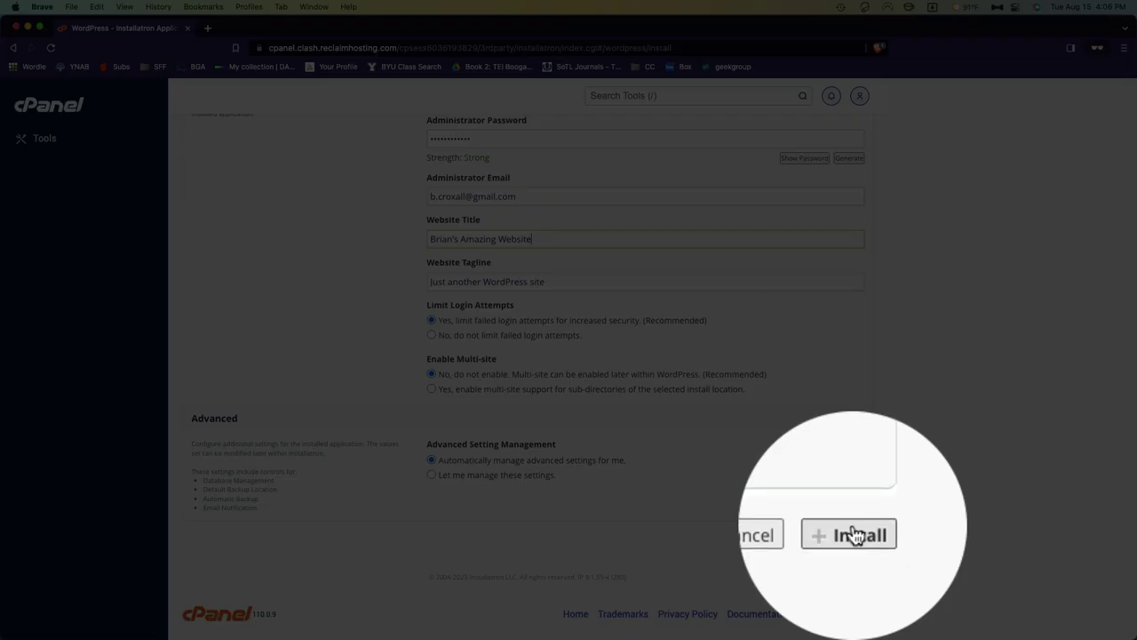
Step: Launch the WordPress installation and wait until it finishes
left_click(855, 534)
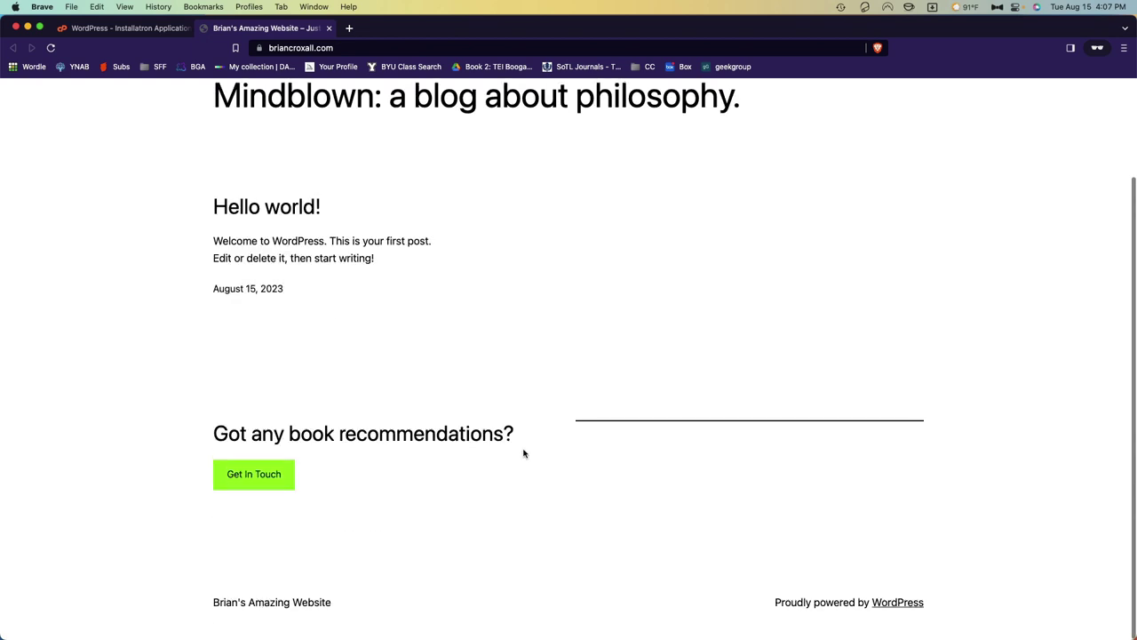
scroll(524, 452, "up", 3)
scroll(523, 453, "down", 1)
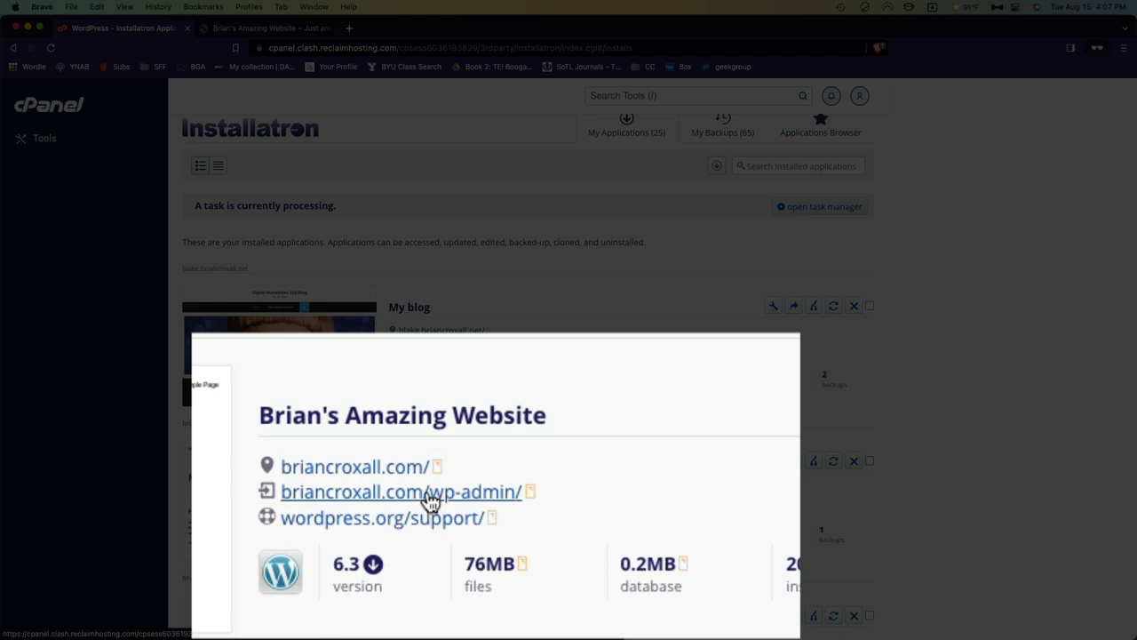
Step: Reach the new site's wp-admin dashboard through Installatron's admin link
left_click(466, 497, "super")
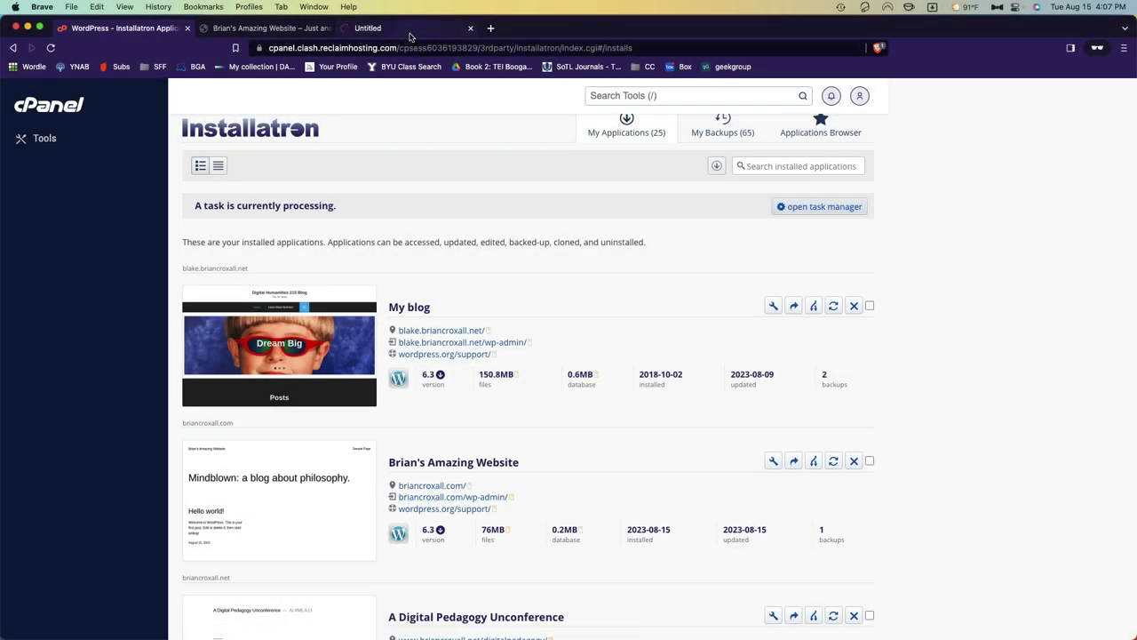
left_click(411, 34)
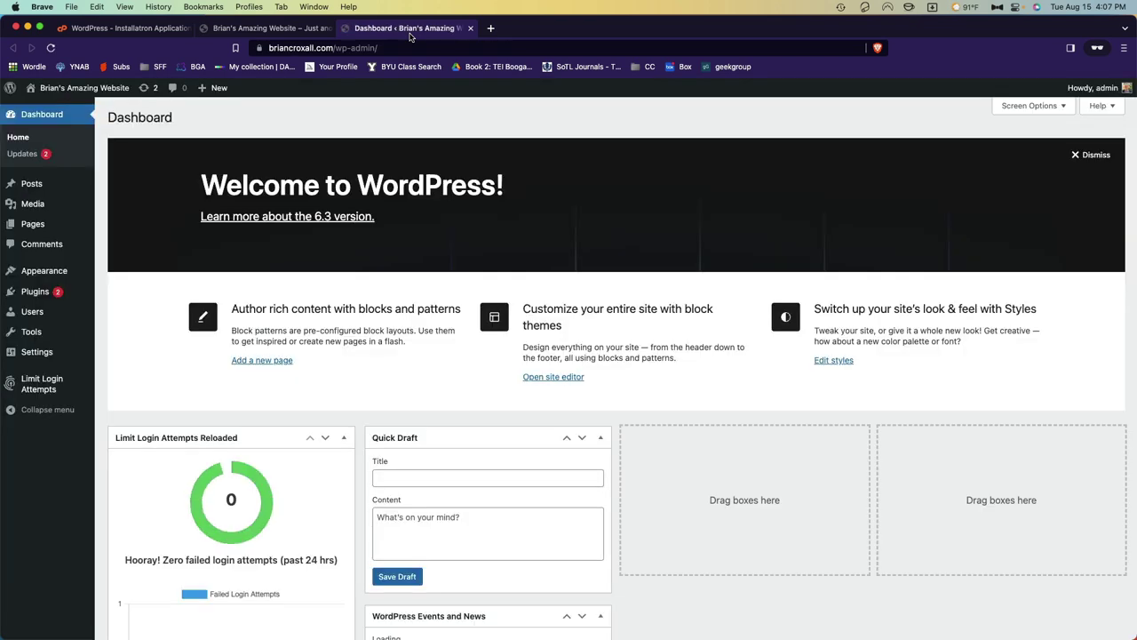
key("super+t")
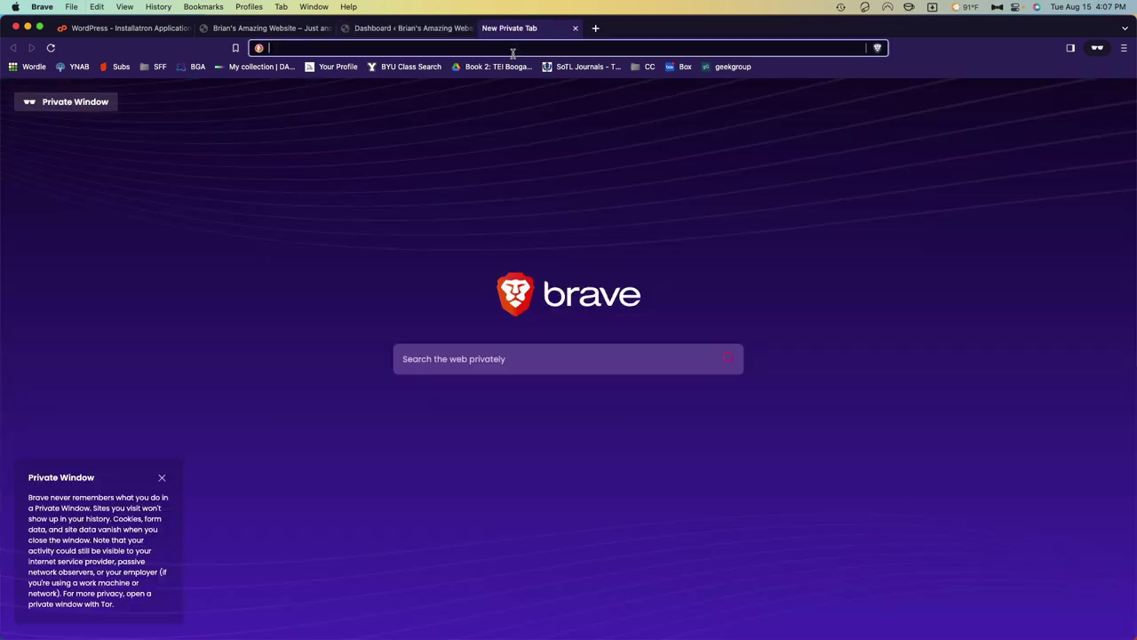
type("brian")
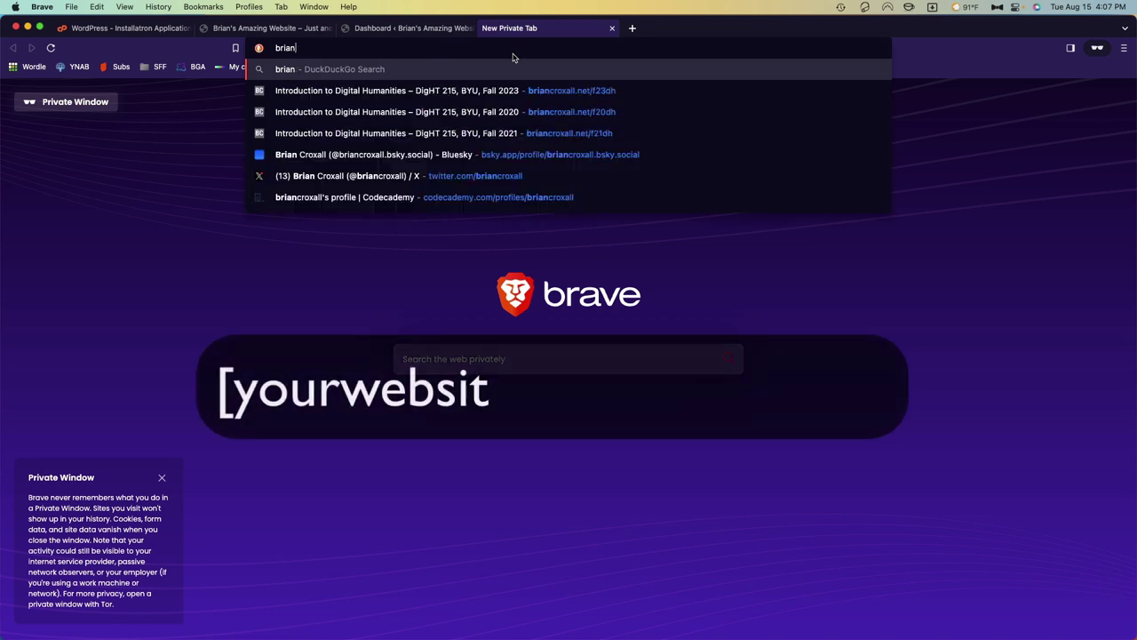
type("croxall.com/wp-ad")
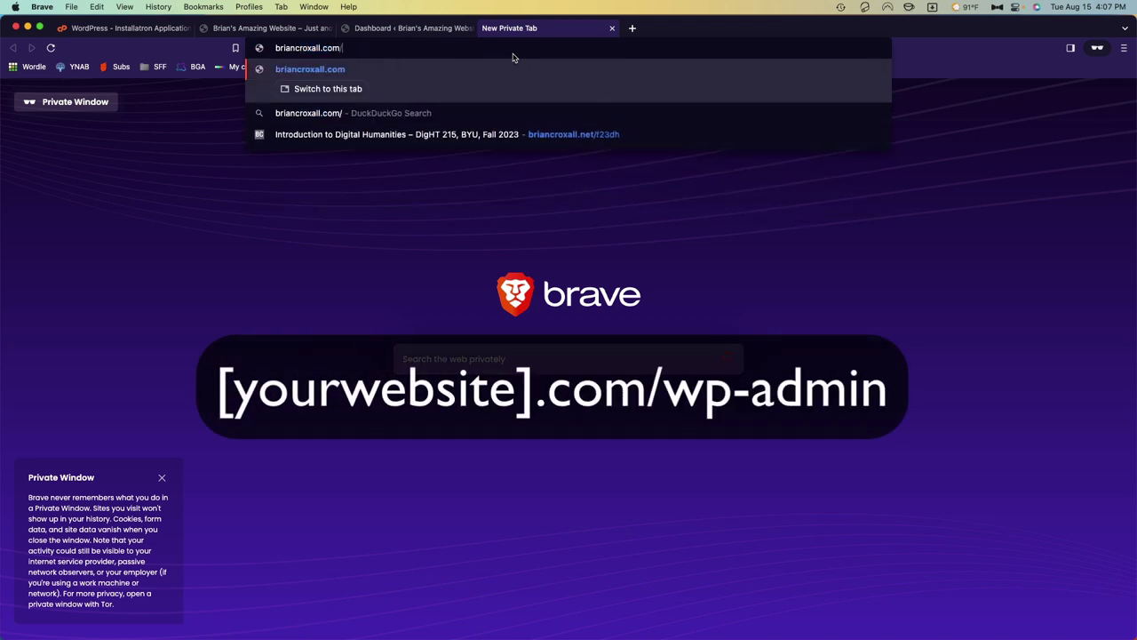
type("min")
key("Return")
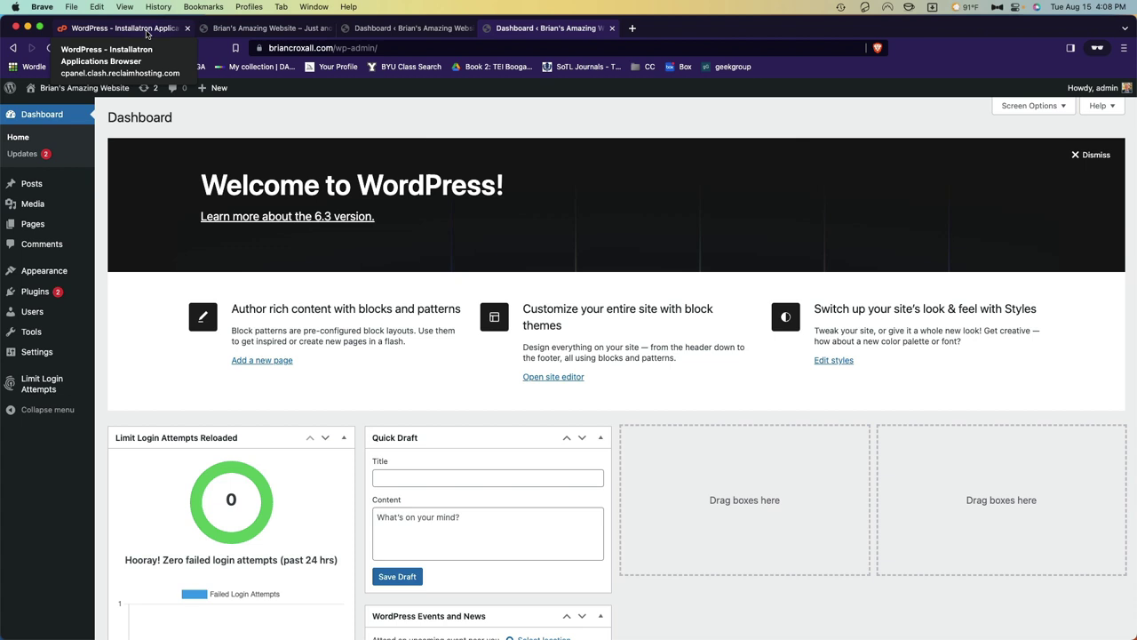
left_click(133, 30)
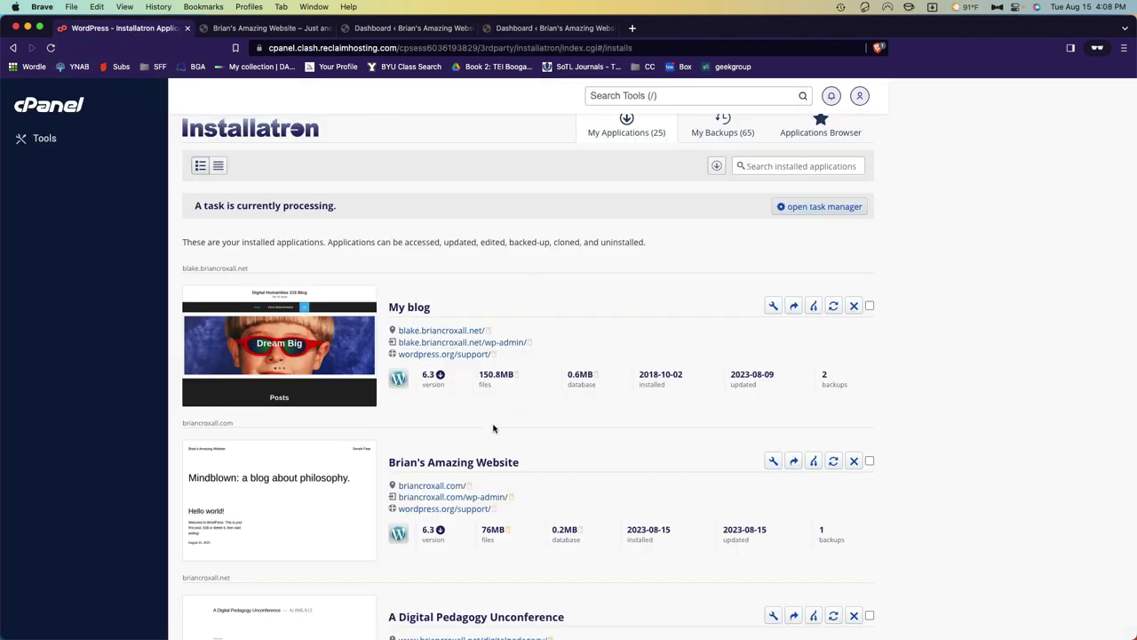
left_click(464, 503)
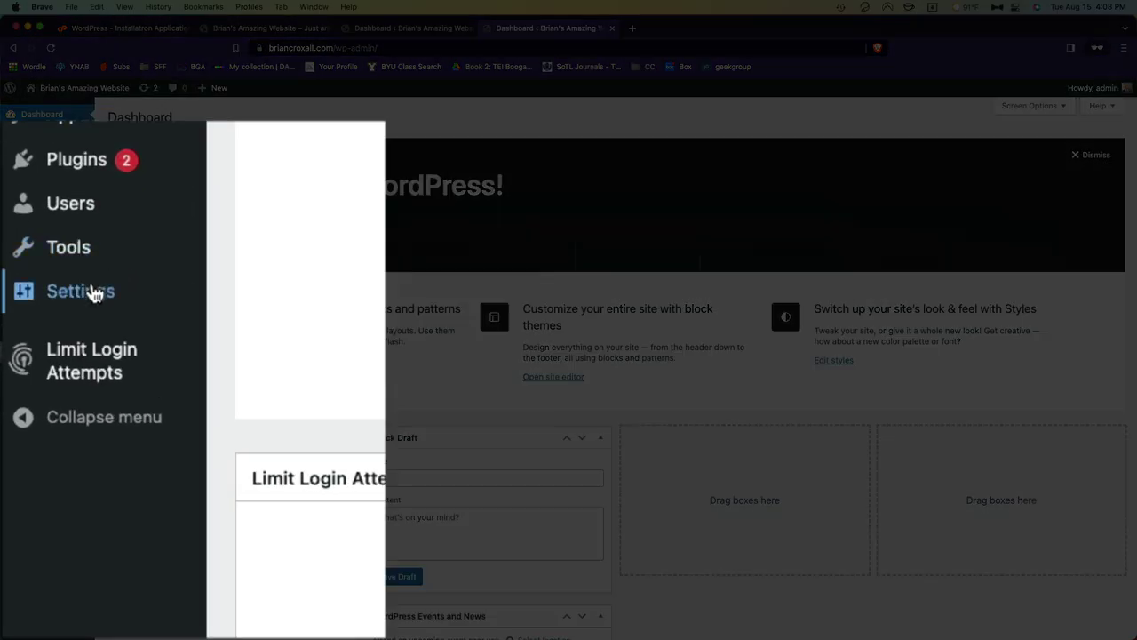
Step: Choose Denver as the timezone in General Settings and save the changes
mouse_move(42, 352)
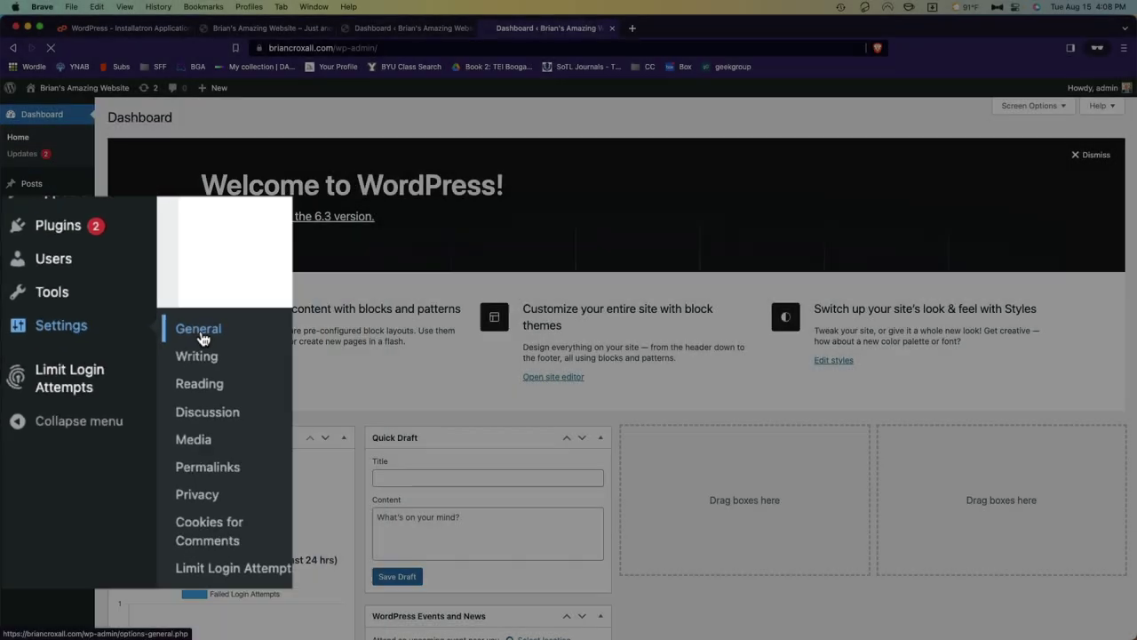
left_click(117, 356)
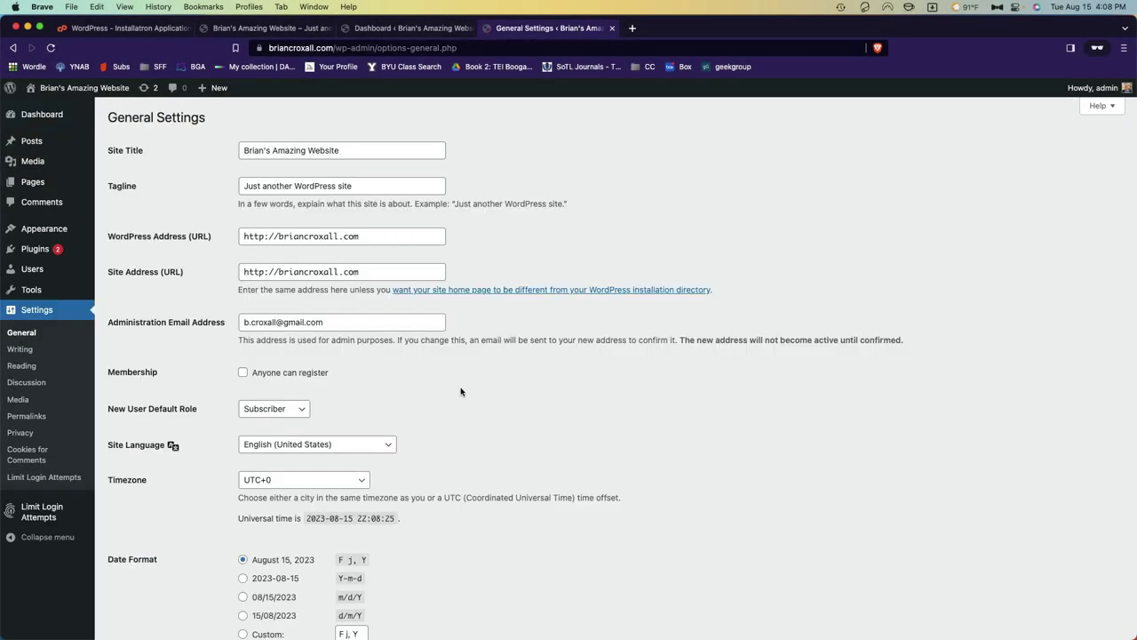
scroll(461, 391, "down", 2)
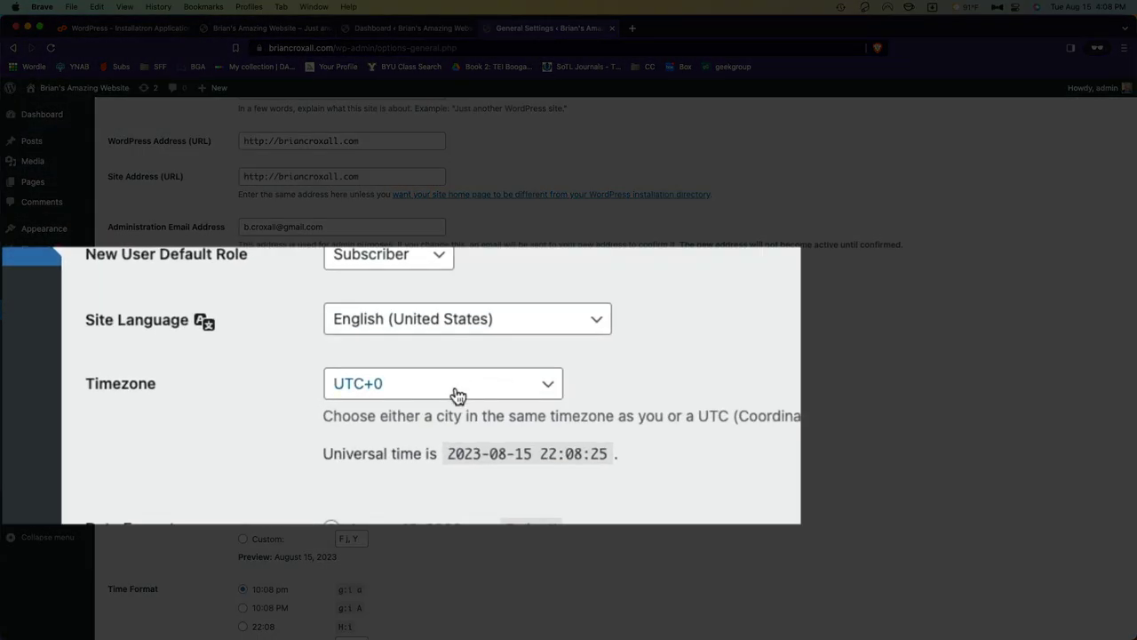
left_click(328, 389)
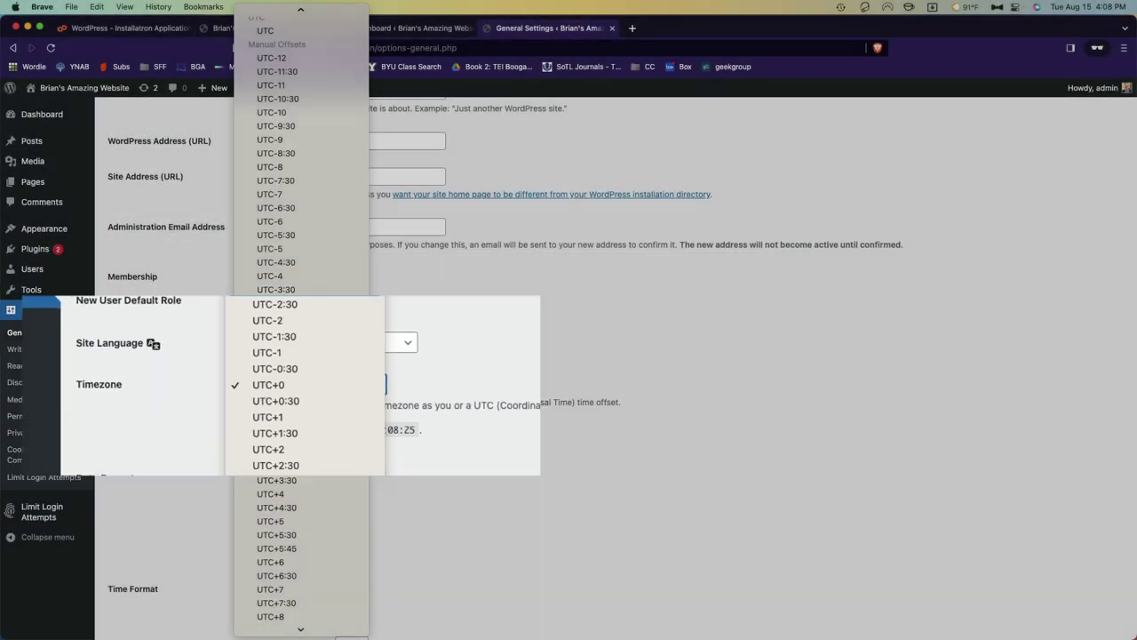
scroll(324, 303, "up", 10)
scroll(324, 303, "up", 6)
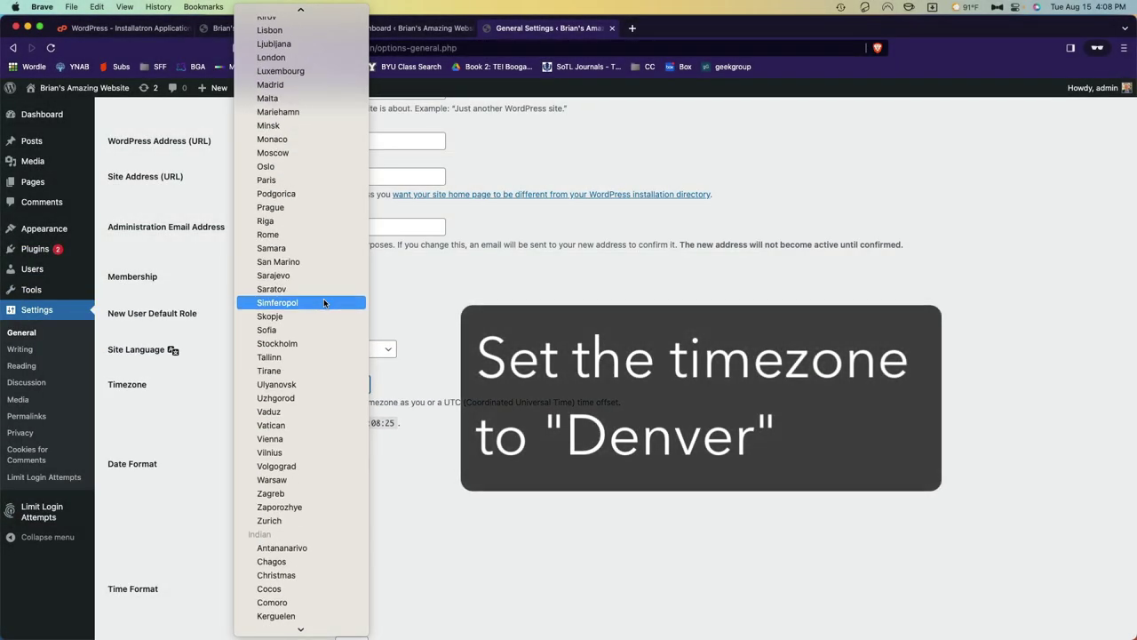
type("Denver")
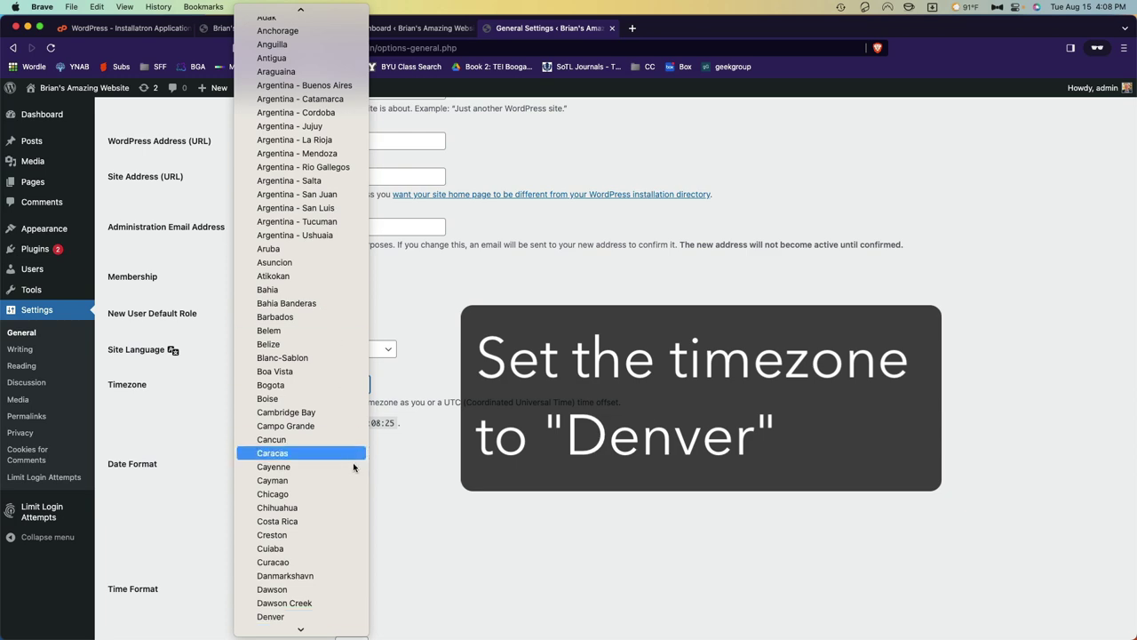
left_click(300, 616)
scroll(437, 537, "down", 4)
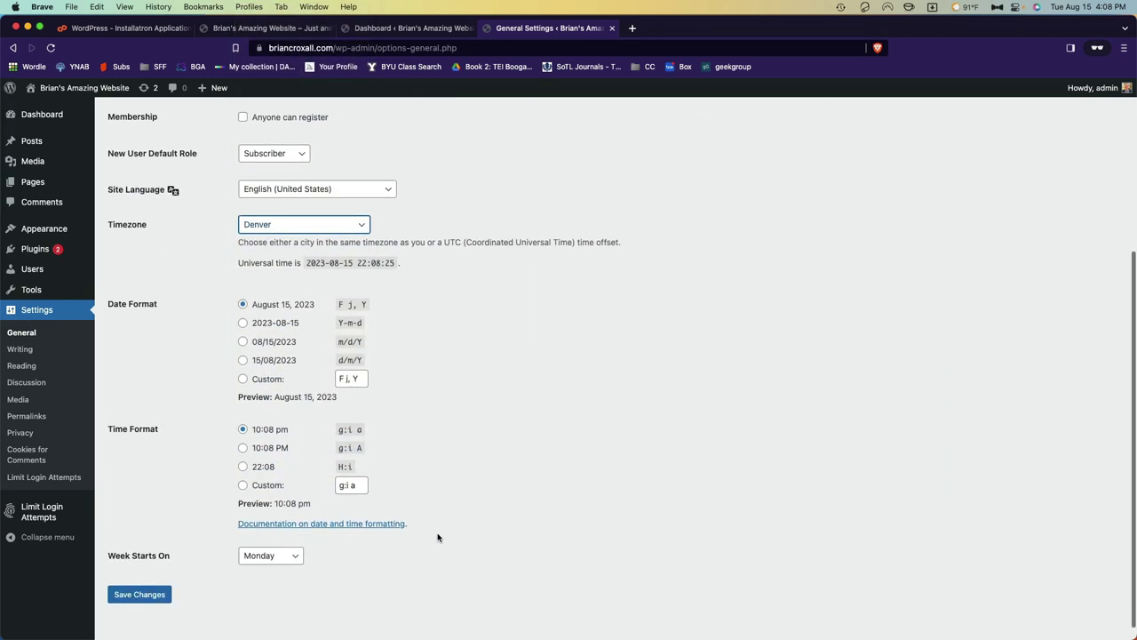
left_click(142, 580)
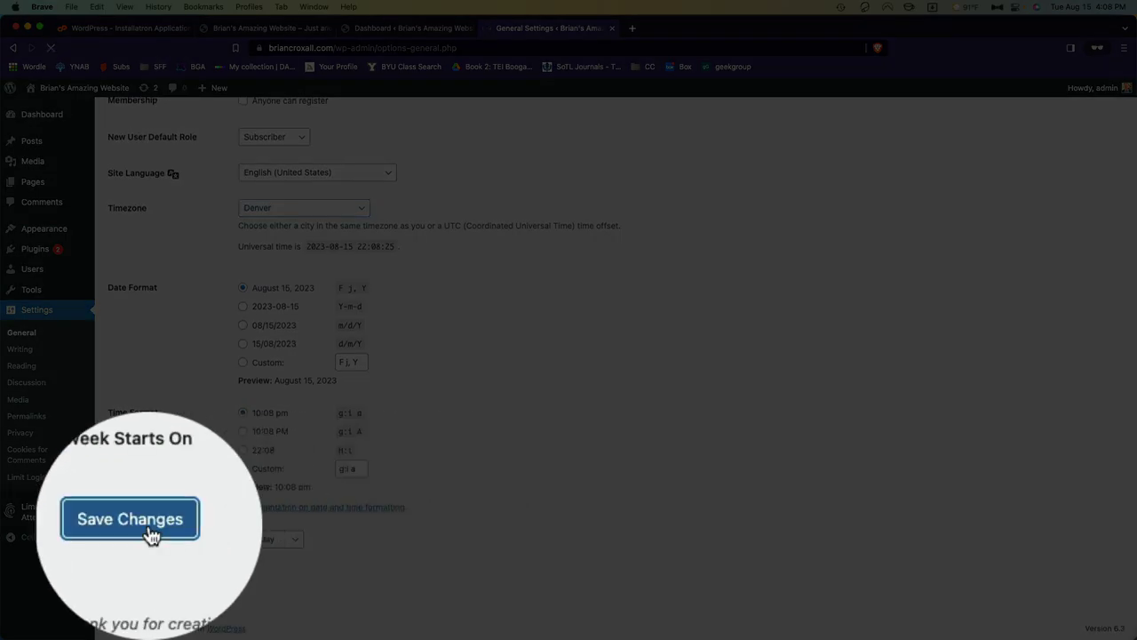
scroll(223, 562, "down", 5)
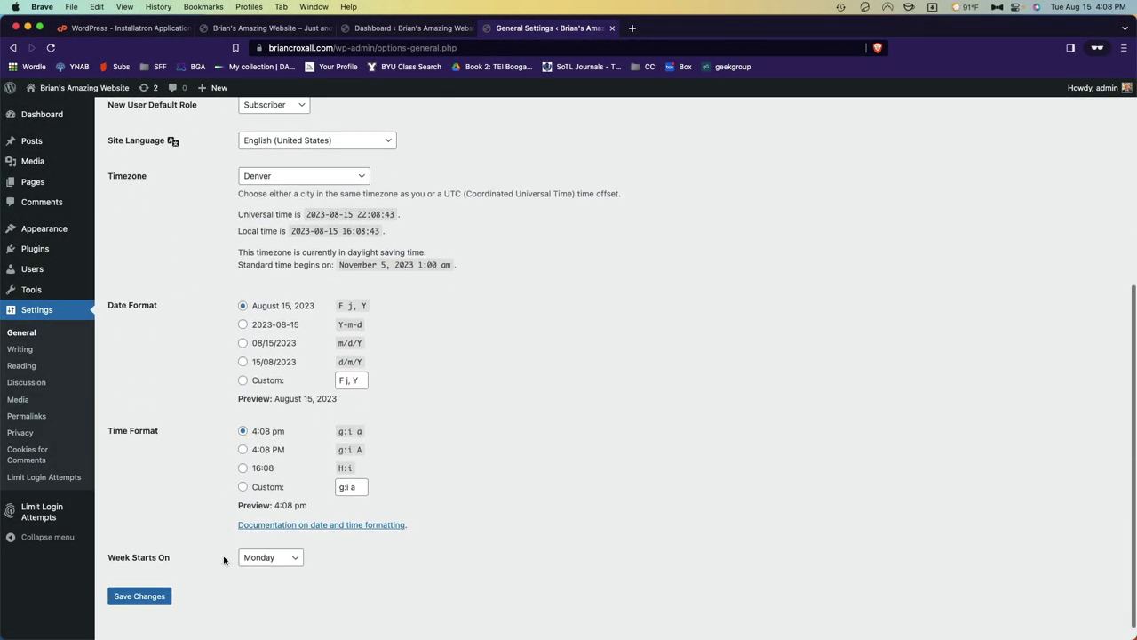
scroll(223, 560, "up", 10)
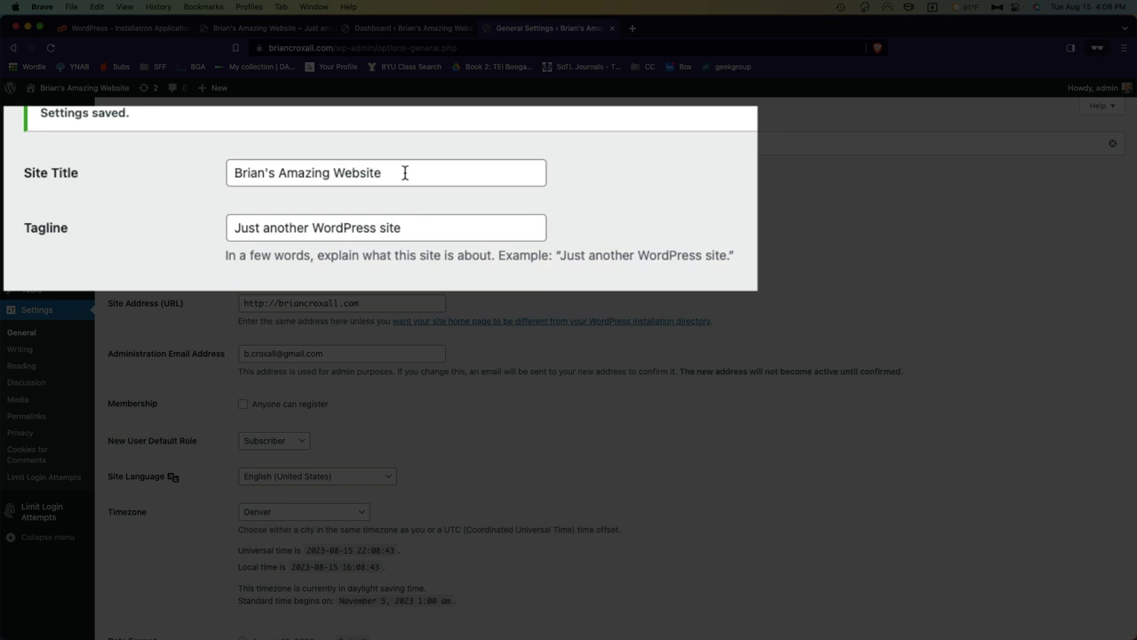
Step: Change the site title to 'Brian's Better Than Amazing Website', save, and reload the front page
left_click(403, 171)
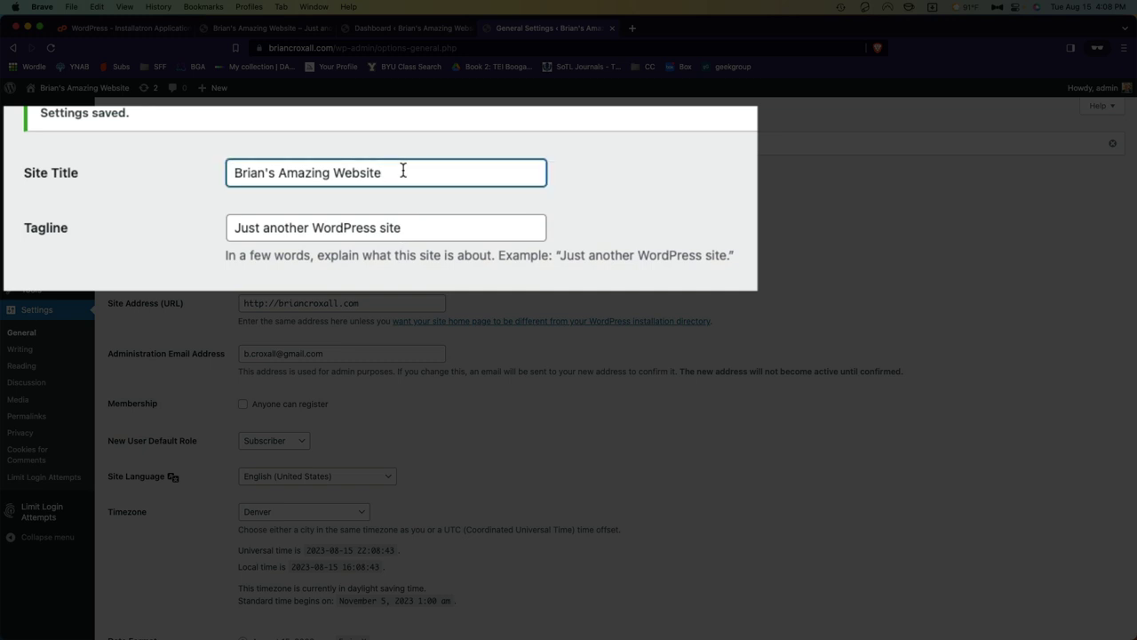
double_click(304, 172)
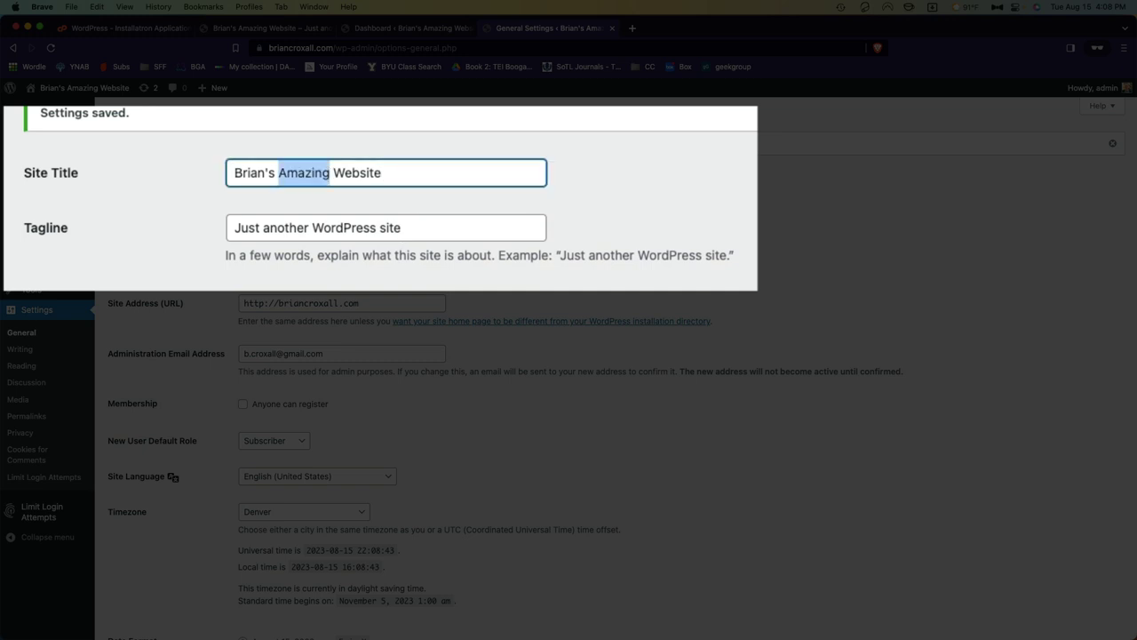
type("Better Than")
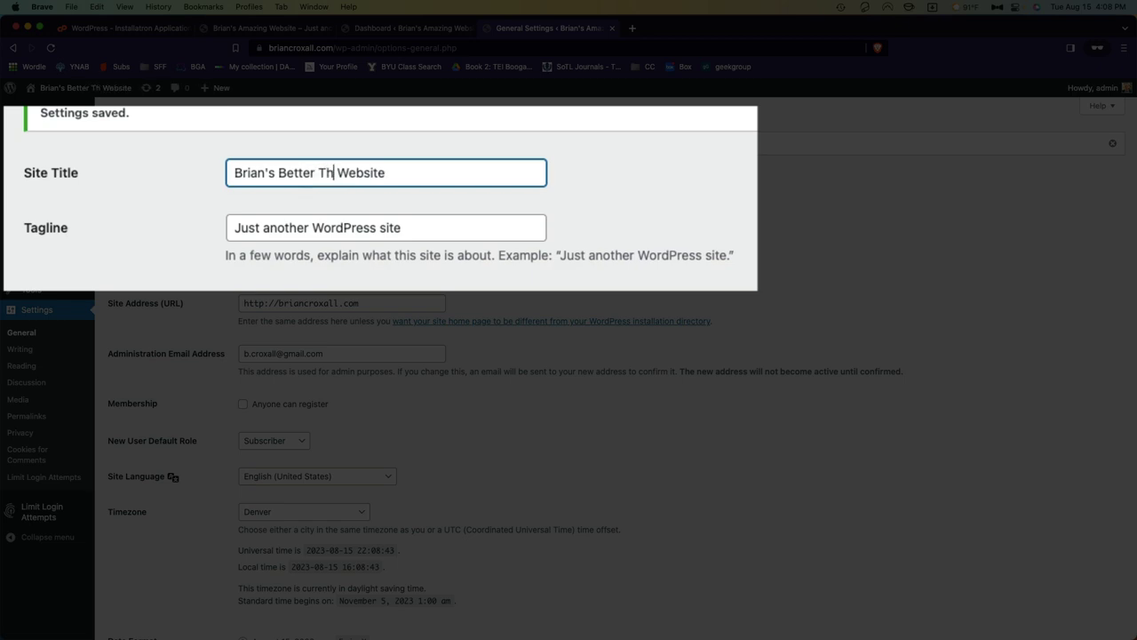
type(" Amazing")
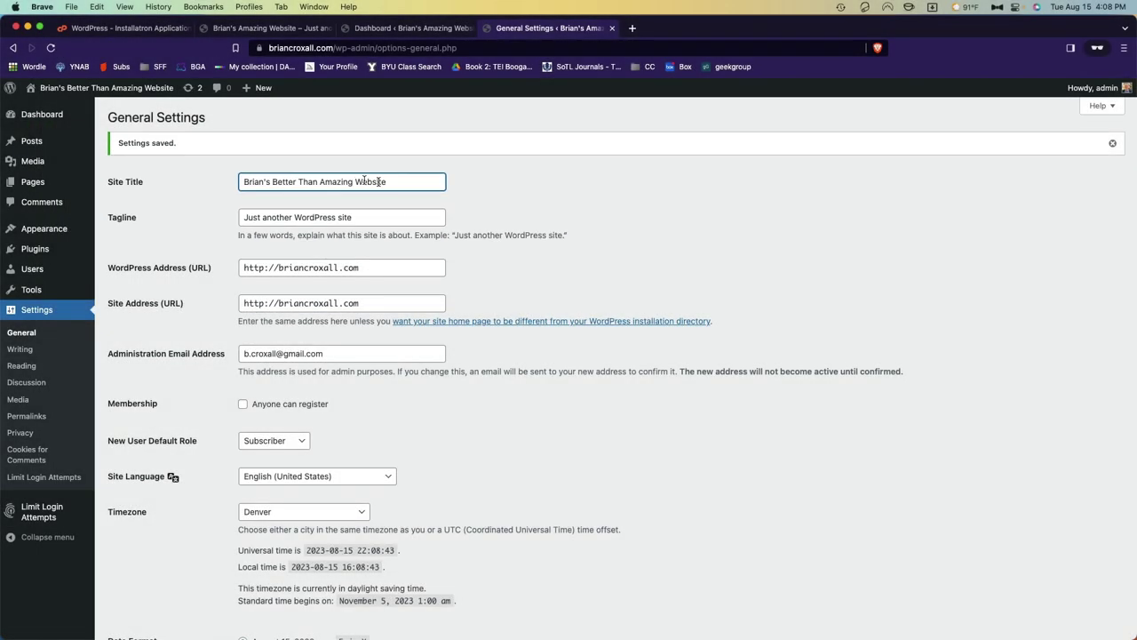
scroll(482, 270, "down", 5)
left_click(142, 578)
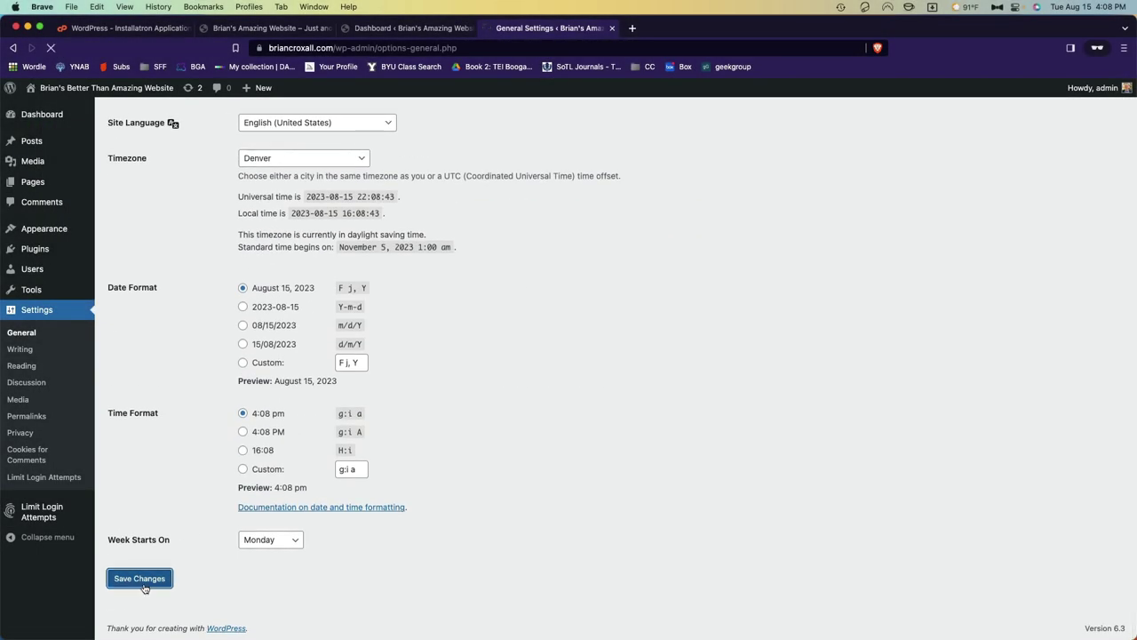
left_click(267, 27)
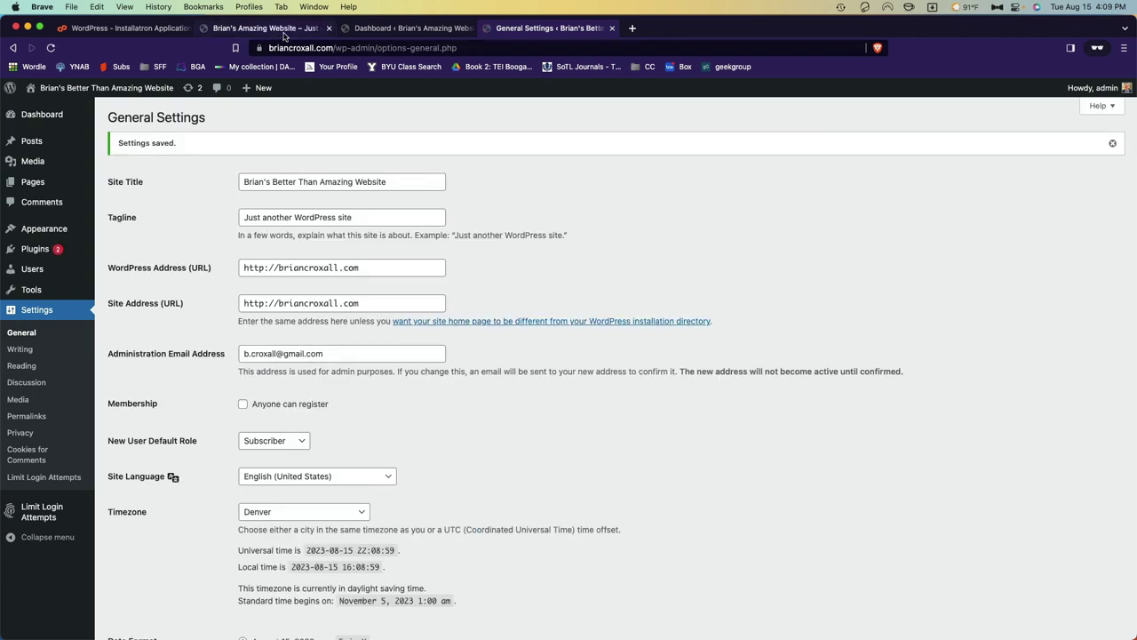
left_click(51, 49)
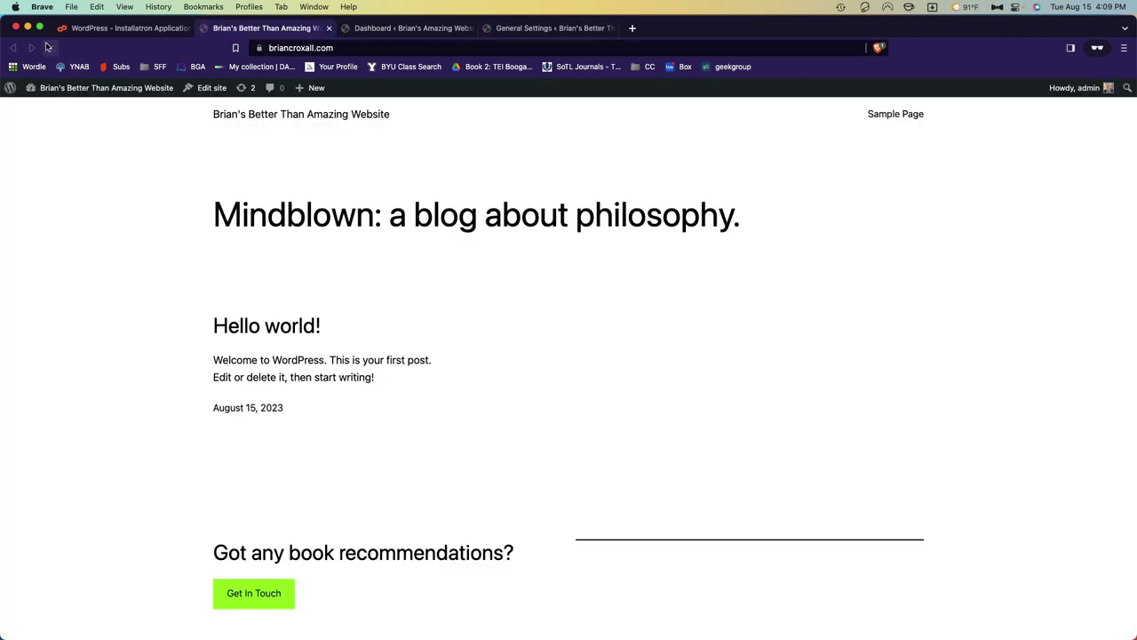